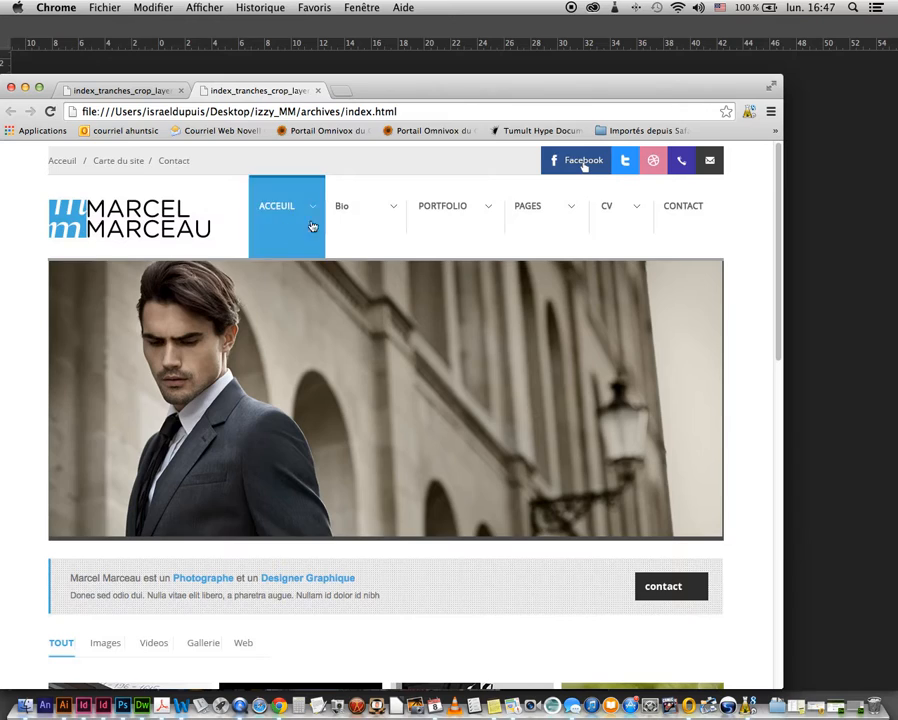
- Close the exported Marcel Marceau page in the browser and return to the sliced layout in Photoshop
left_click_drag(387, 595, 92, 577)
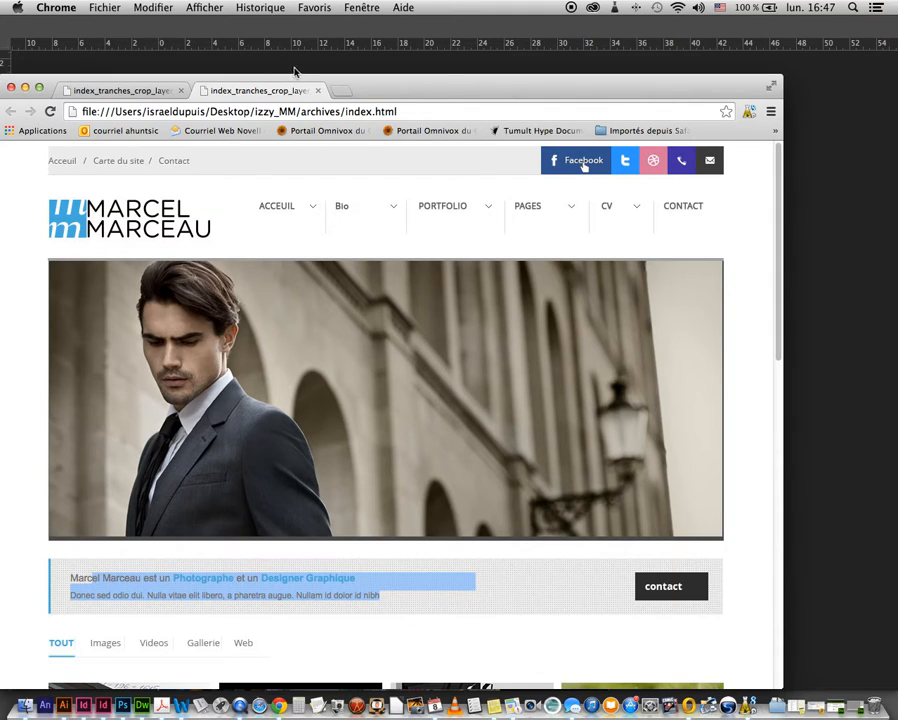
left_click(318, 90)
left_click(11, 88)
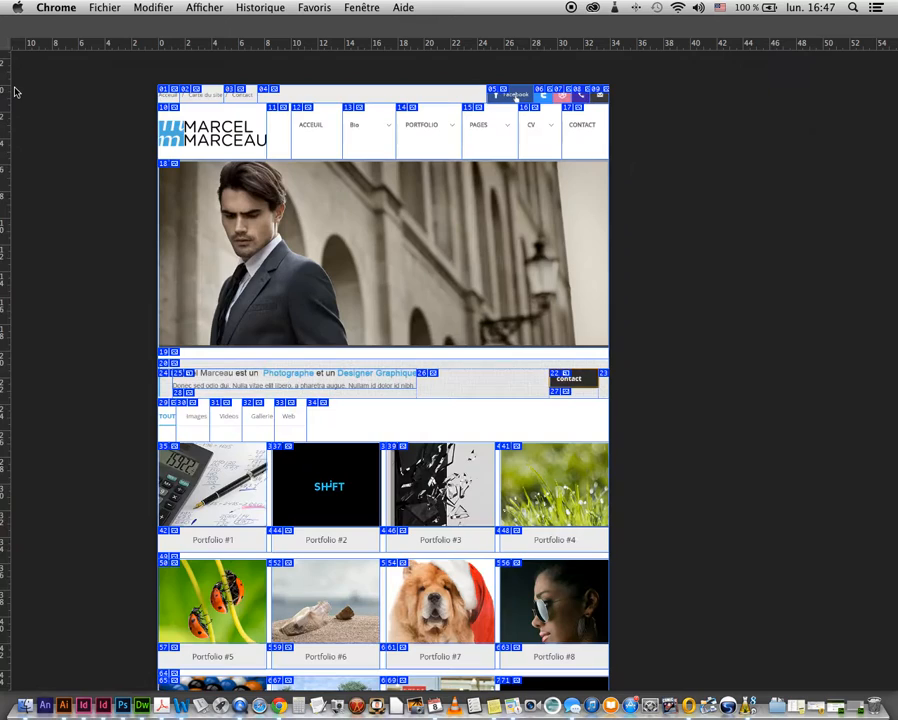
left_click(56, 100)
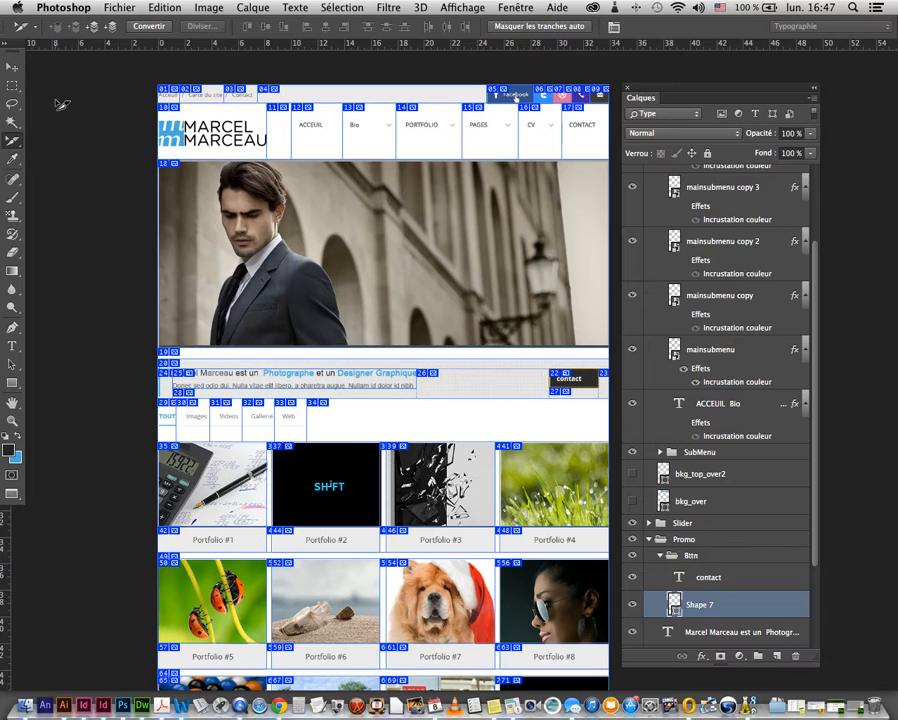
- Inspect the slice options of the central text slice and the ACCEUIL menu slice
double_click(385, 385)
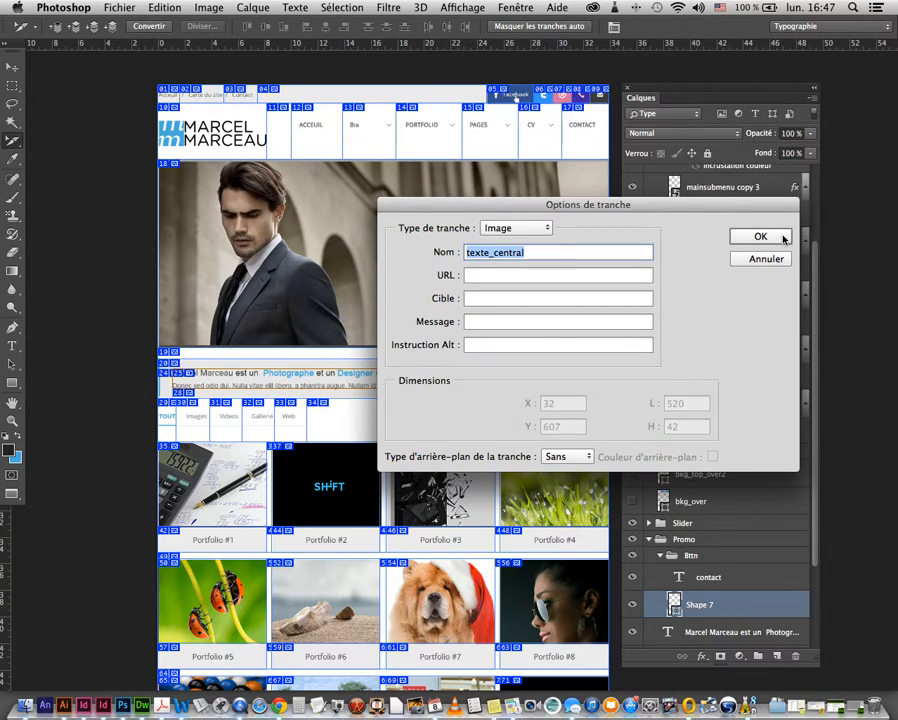
left_click(761, 237)
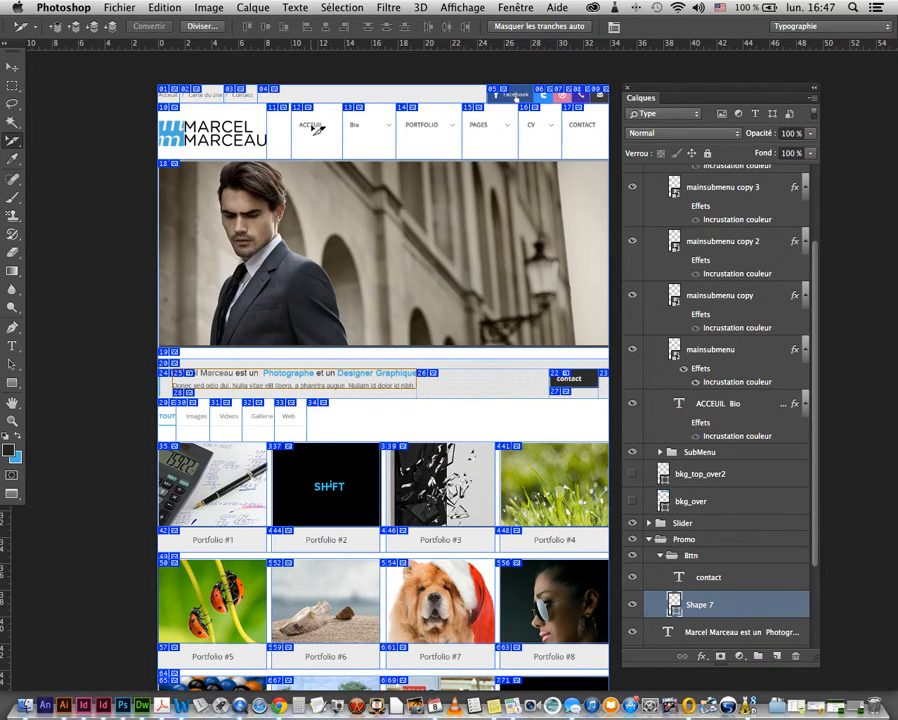
double_click(310, 124)
left_click(752, 236)
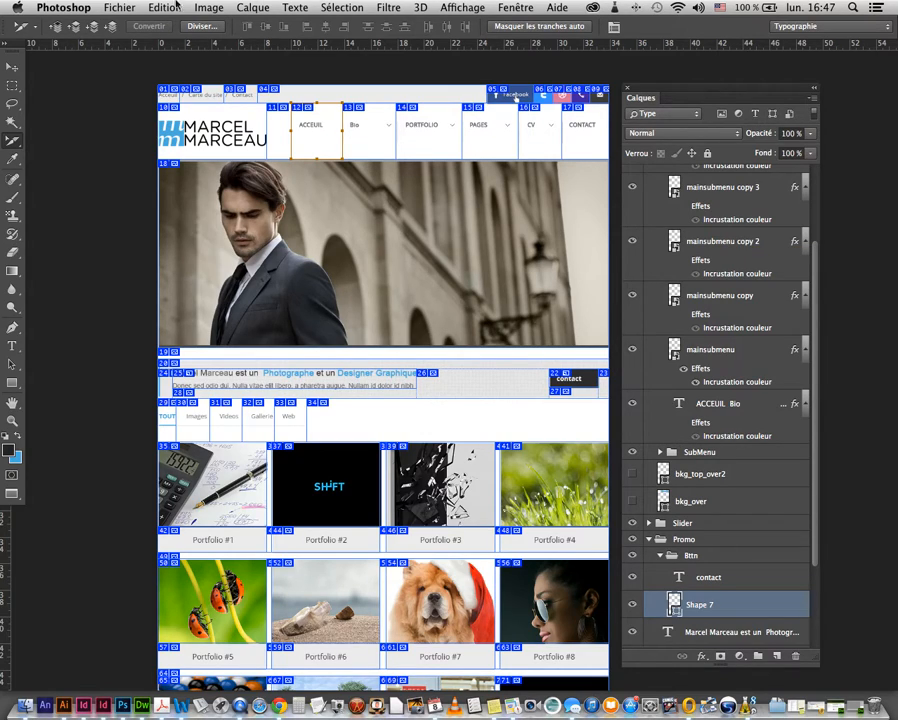
- Start a Save for Web export and set the logo slice's format to GIF
left_click(121, 10)
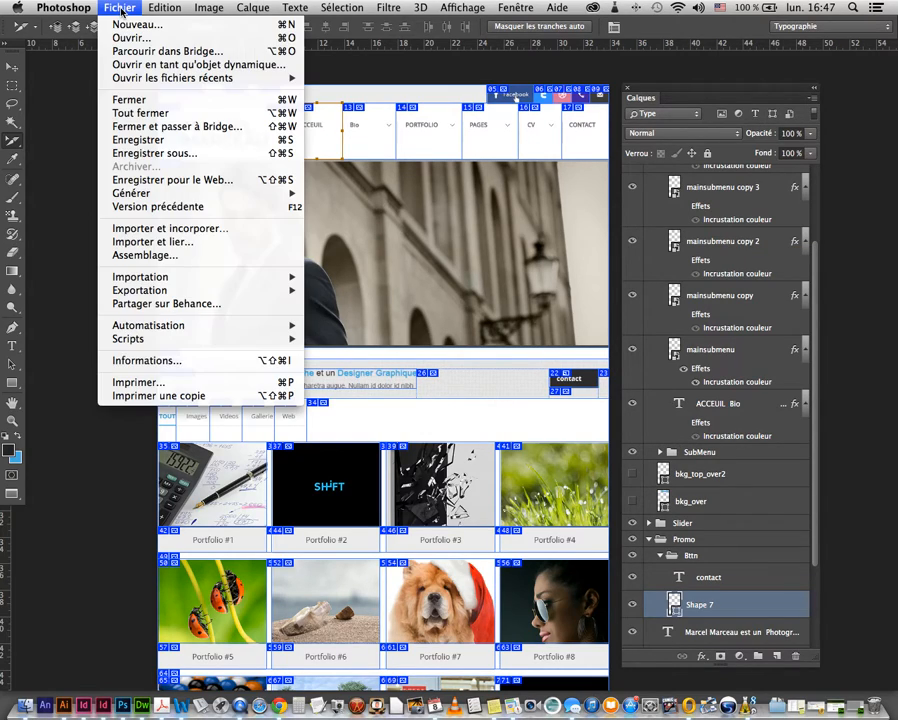
left_click(137, 184)
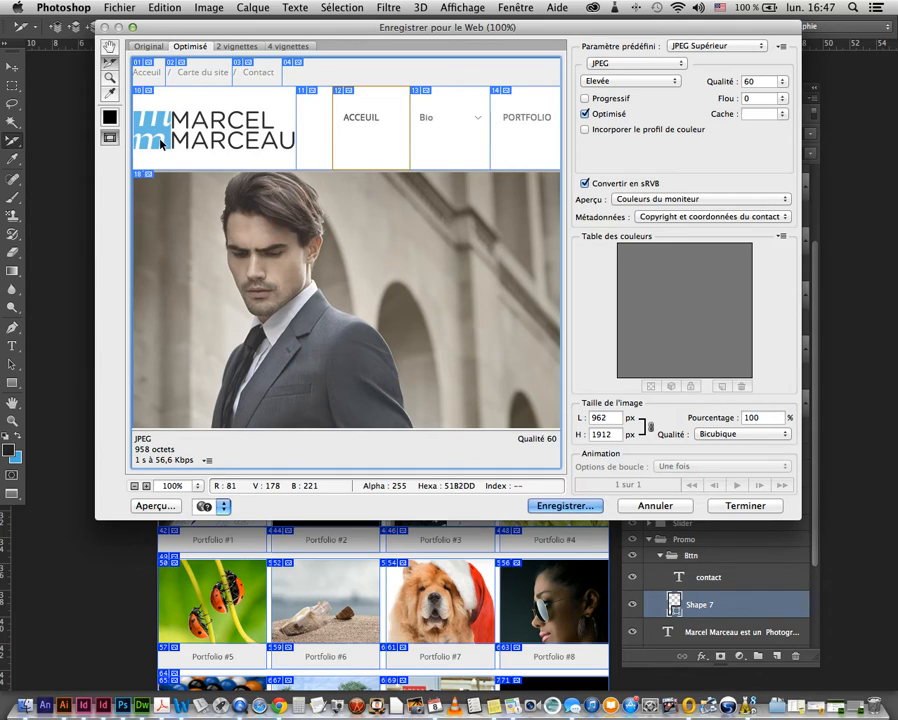
left_click(168, 143)
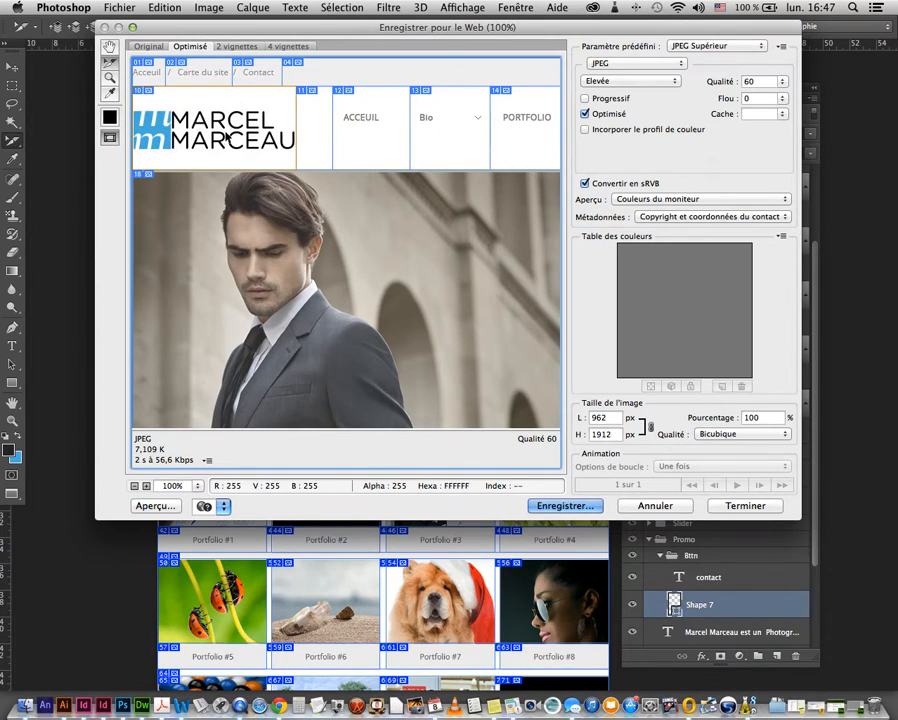
left_click(630, 64)
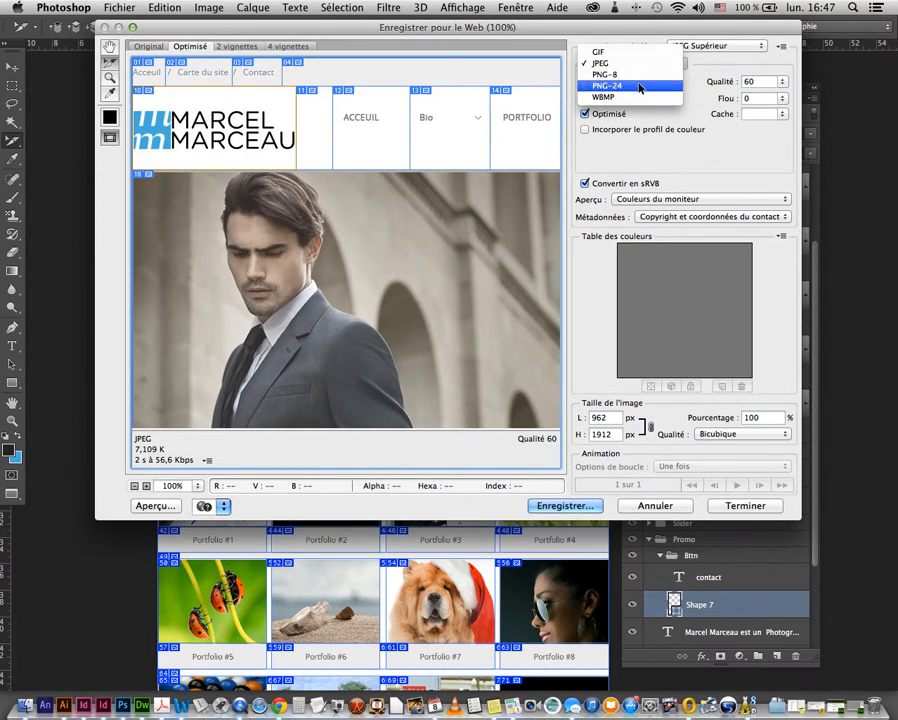
left_click(643, 54)
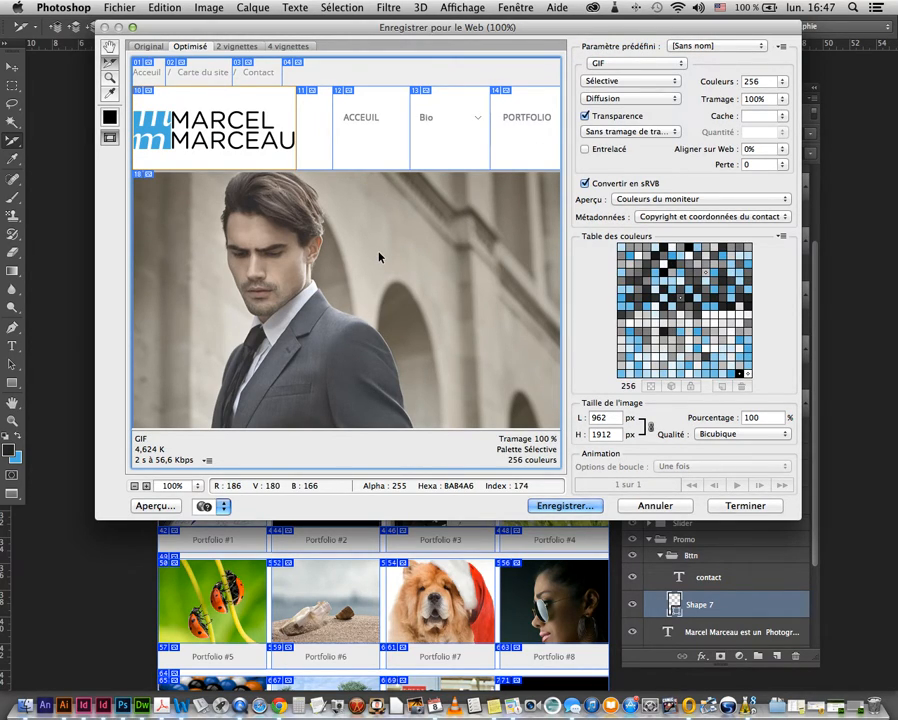
- Set the format of the ACCEUIL menu slice and the blank slice between it and the logo to GIF
key("super+z")
left_click(650, 63)
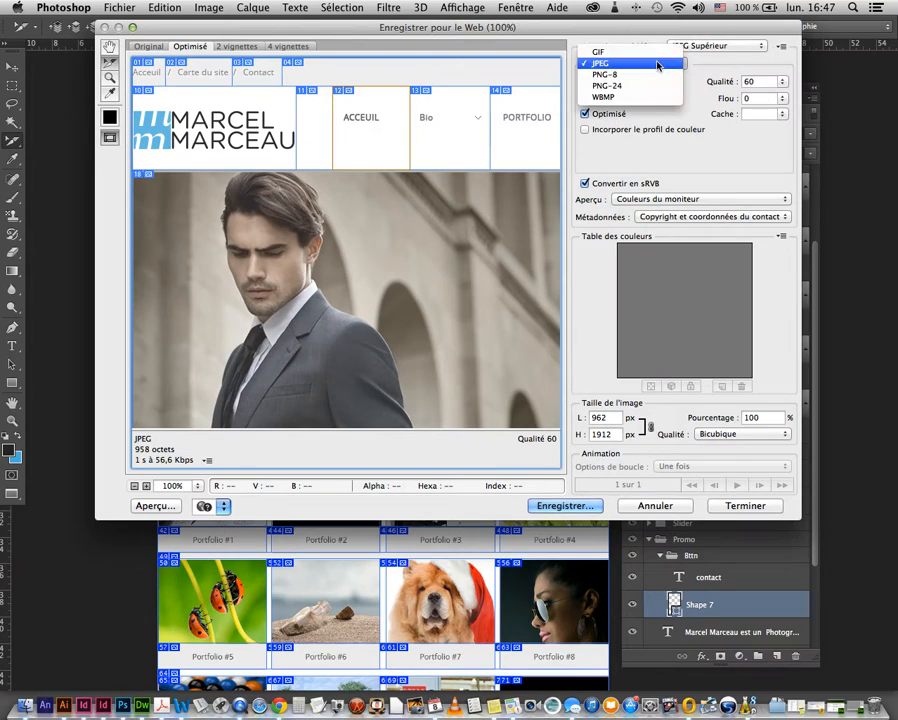
left_click(651, 55)
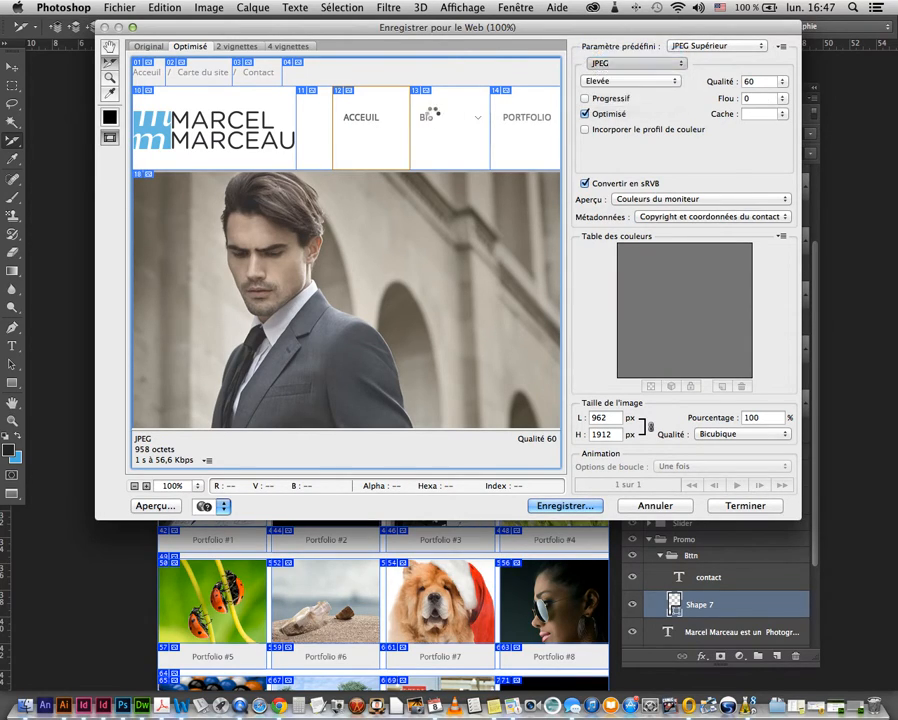
left_click(320, 141)
left_click(619, 63)
left_click(617, 53)
- Review the export format of the large banner slice, keeping PNG-24, and check the portfolio slices further down
left_click(394, 248)
left_click(637, 63)
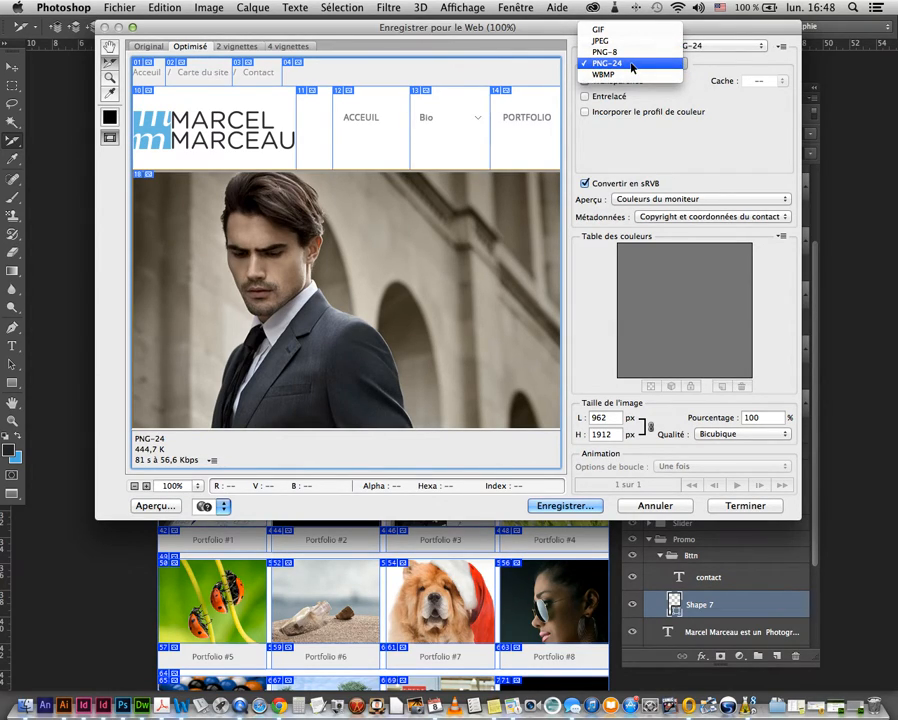
left_click(631, 64)
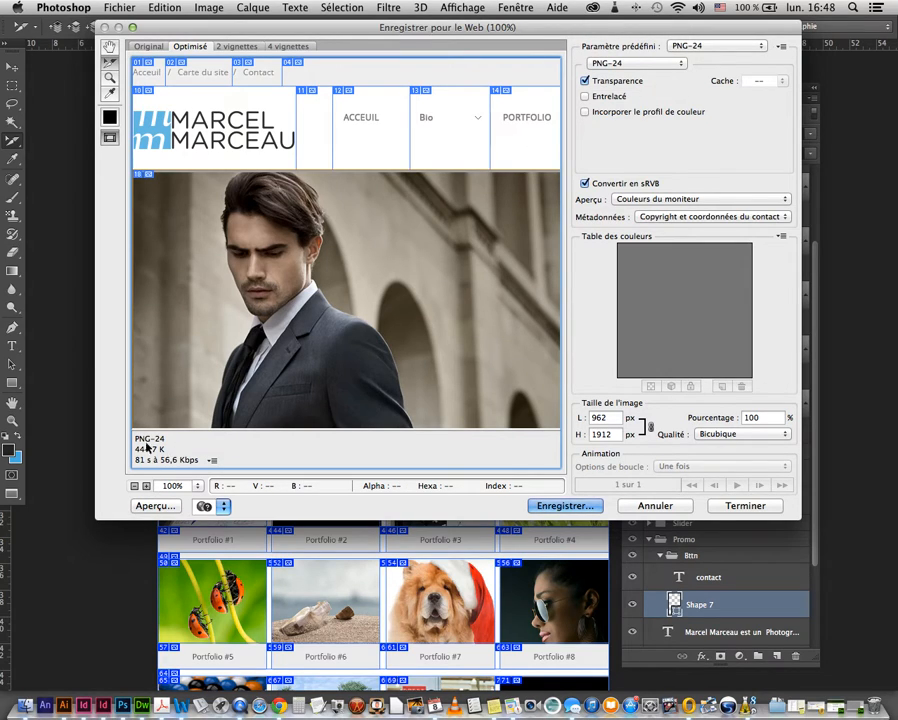
scroll(432, 262, "down", 15)
scroll(432, 262, "up", 6)
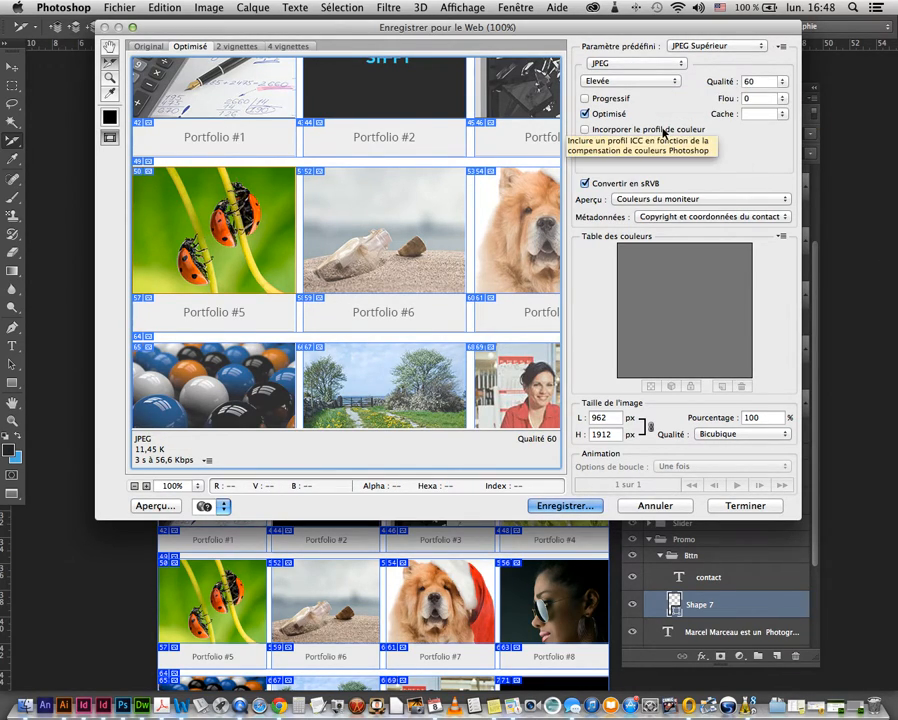
scroll(276, 300, "up", 10)
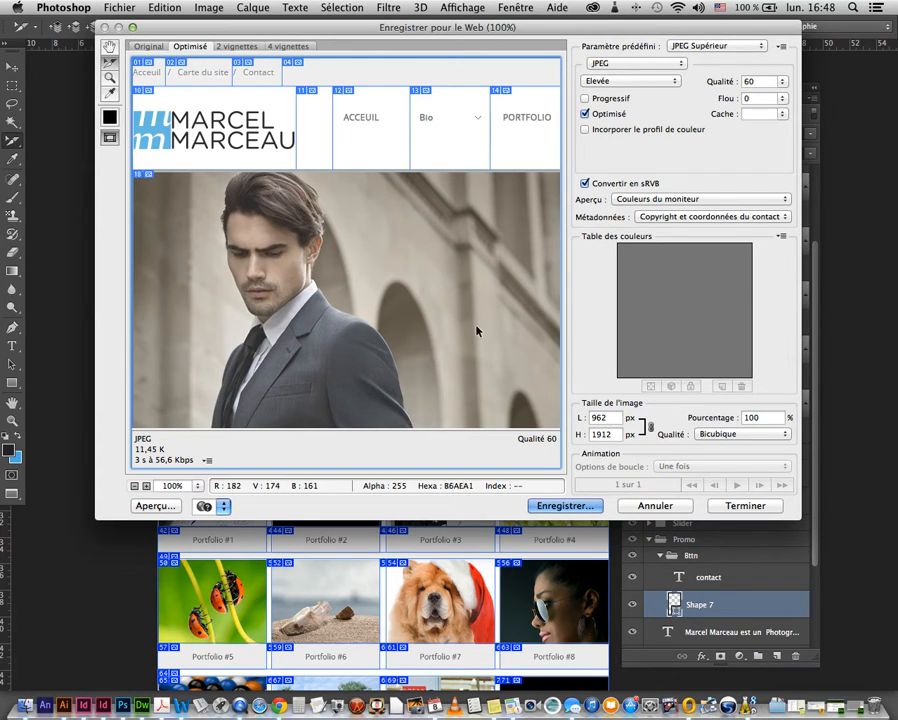
- Begin saving the optimized copy in the www folder, naming it index with the format HTML et images
left_click(551, 507)
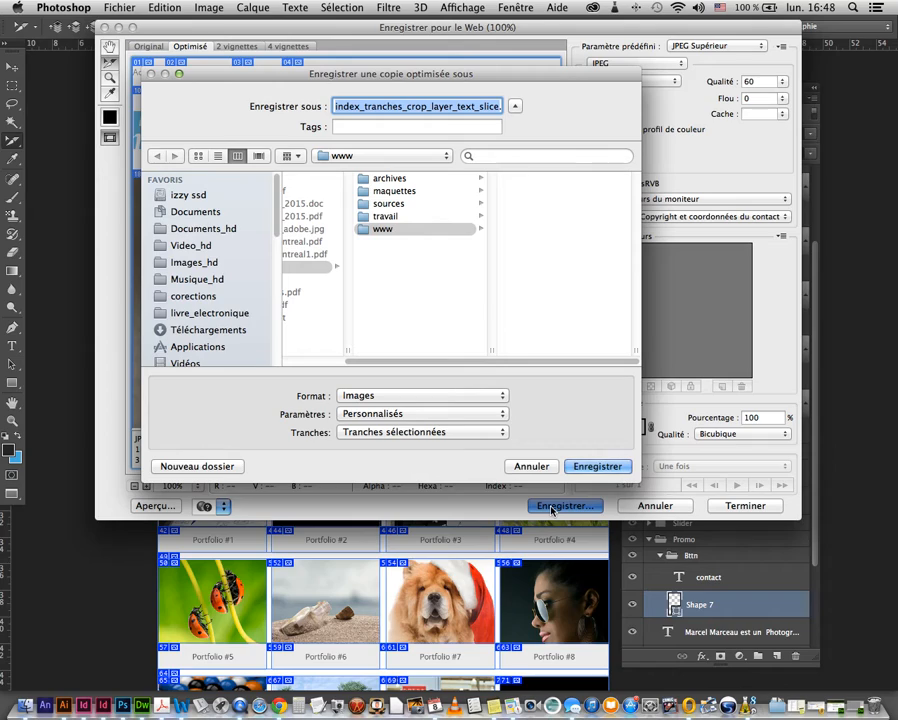
type("index.jpg")
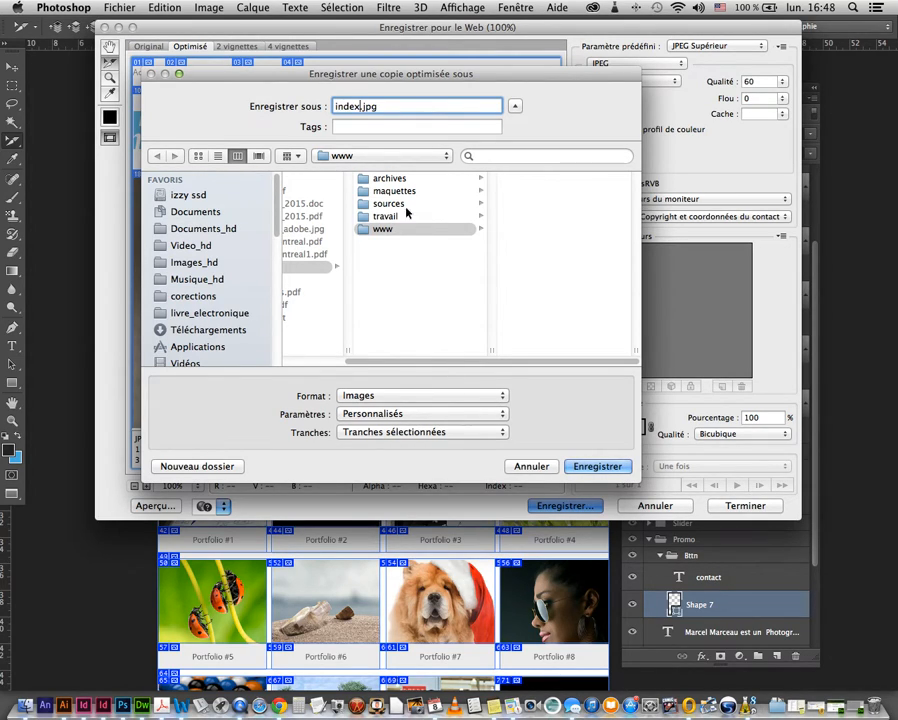
left_click(397, 398)
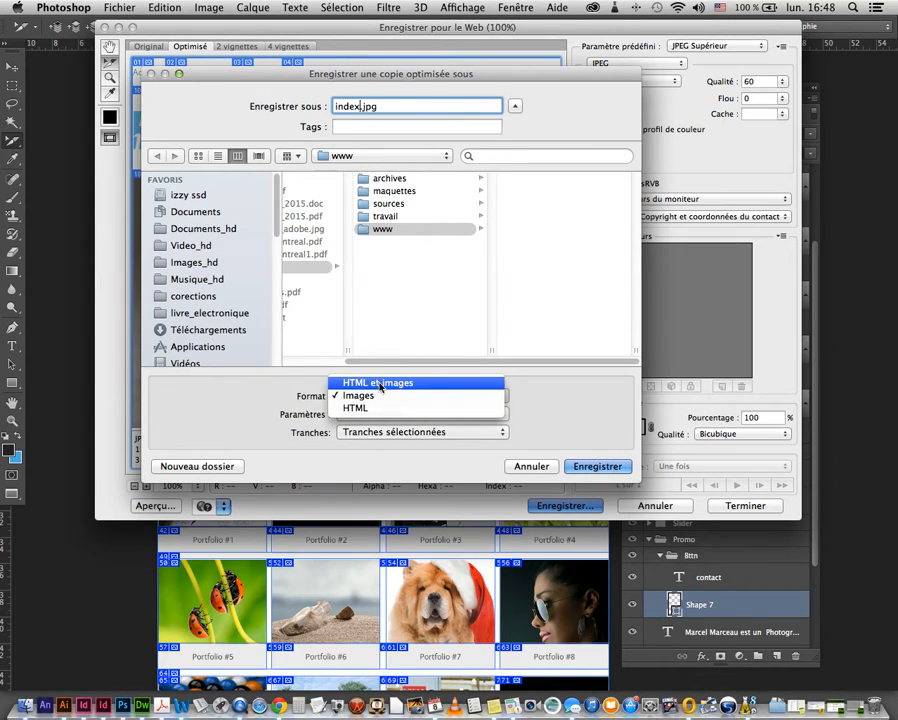
left_click(380, 384)
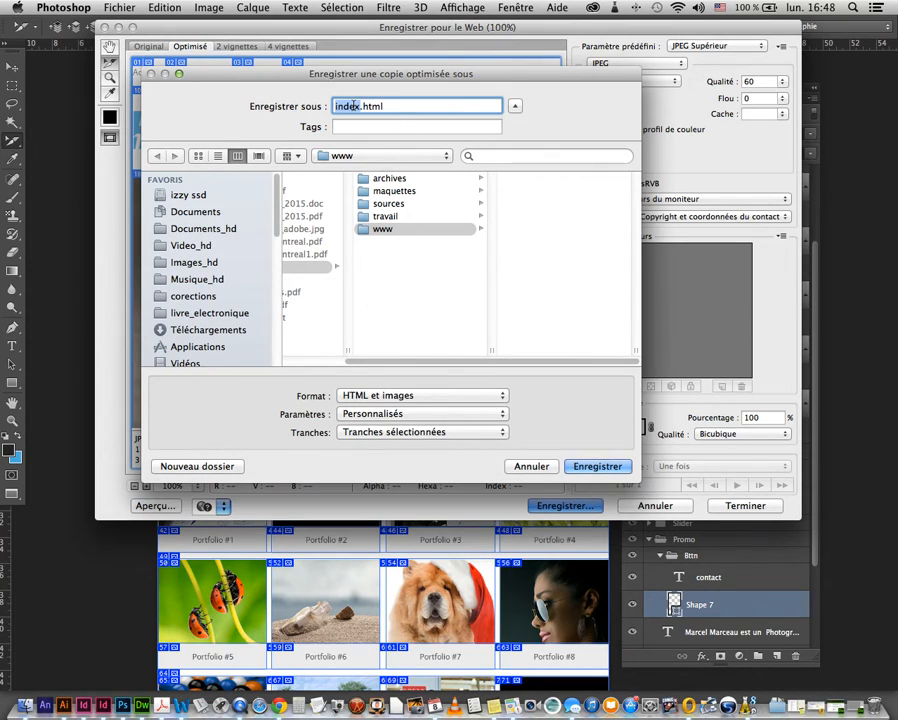
- Open the custom output settings and exclude comments (Commentaires inclus) from the XHTML code
left_click(396, 416)
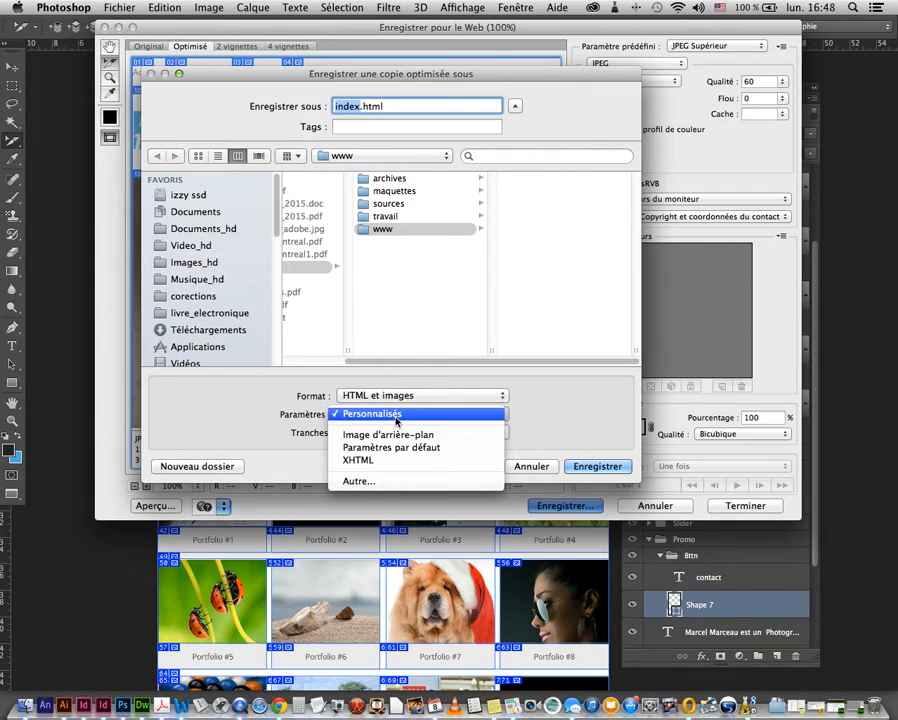
left_click(396, 482)
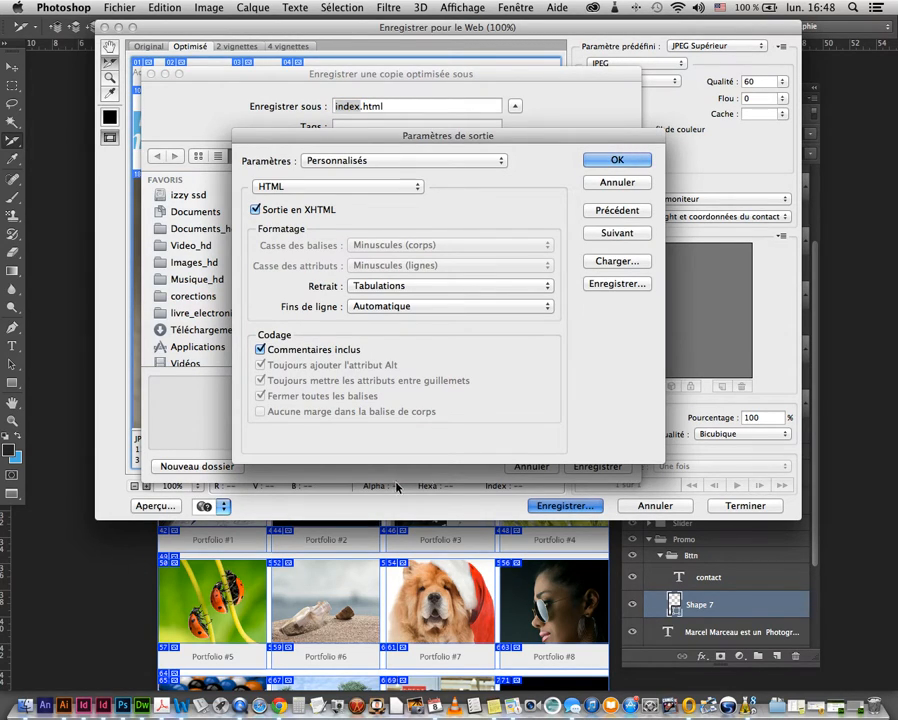
left_click(351, 161)
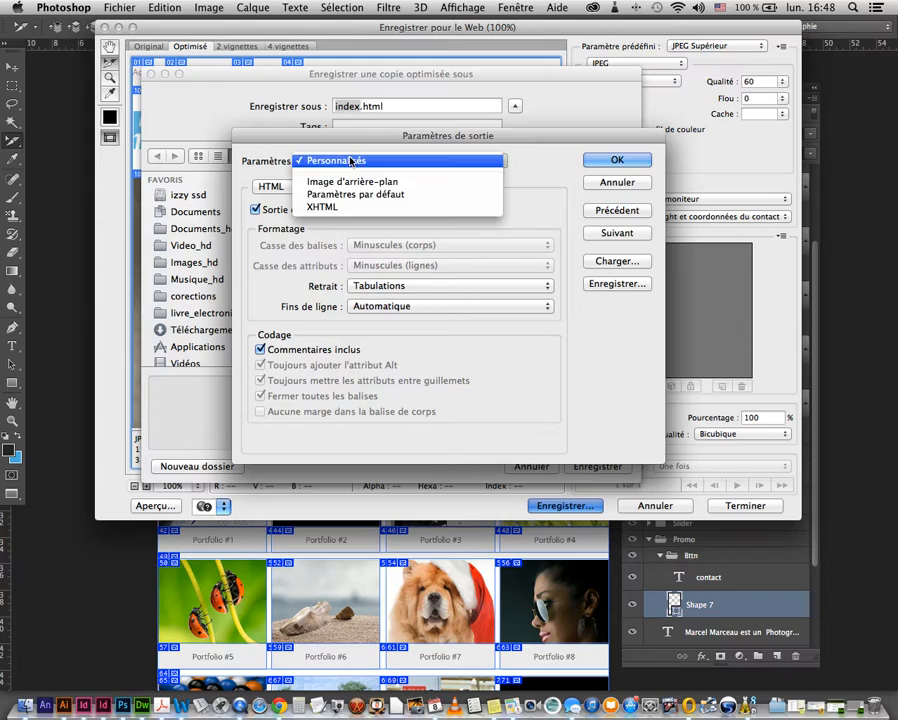
left_click(351, 161)
left_click(351, 161)
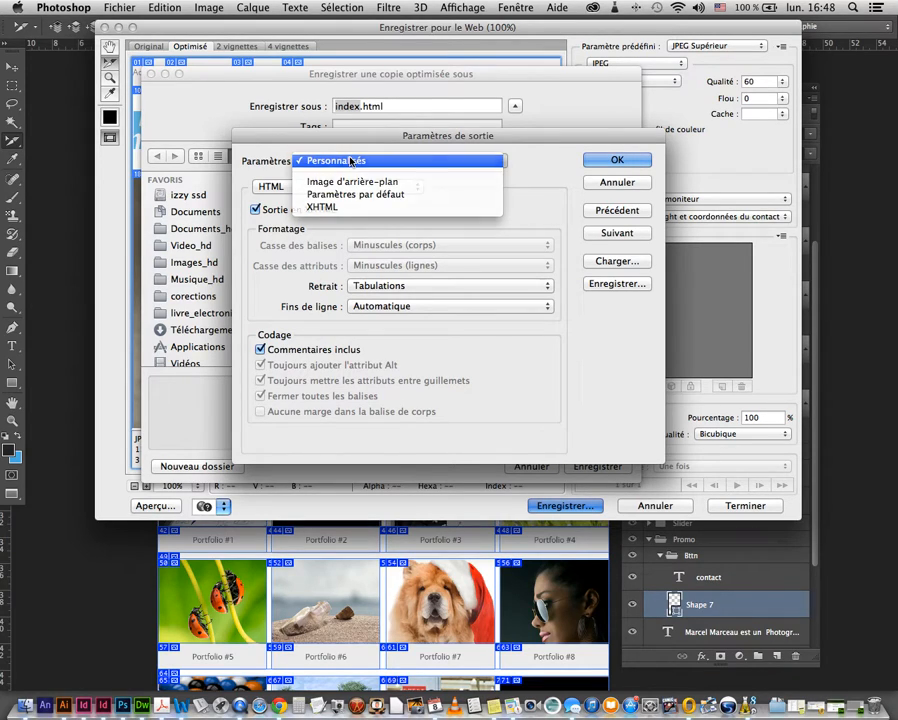
left_click(351, 161)
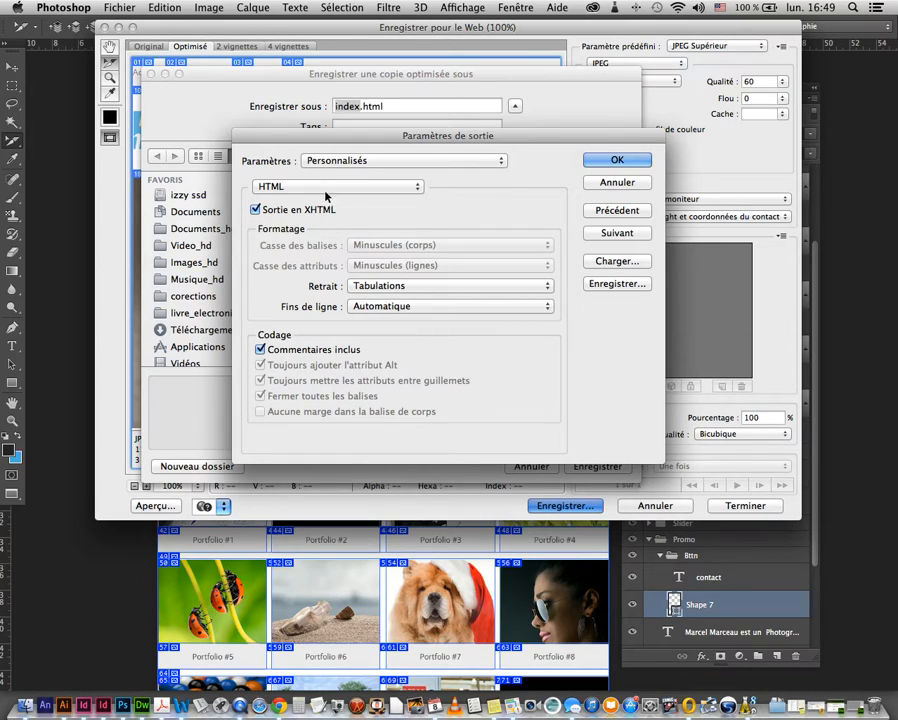
left_click(261, 350)
- In the Tranches output settings, keep CSS generation with the reference option Par catégorie
left_click(349, 190)
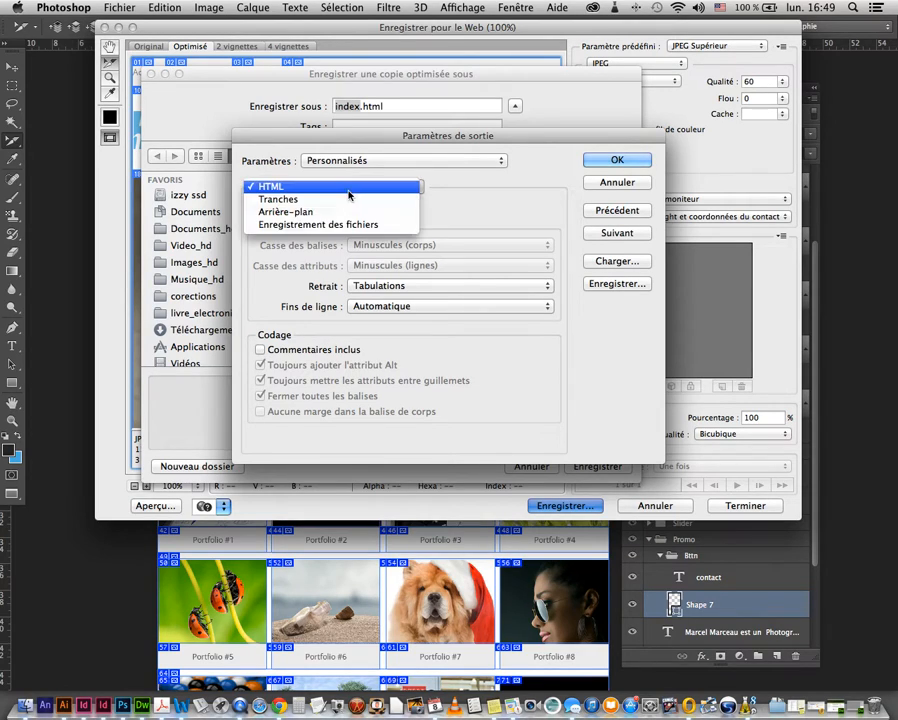
left_click(349, 204)
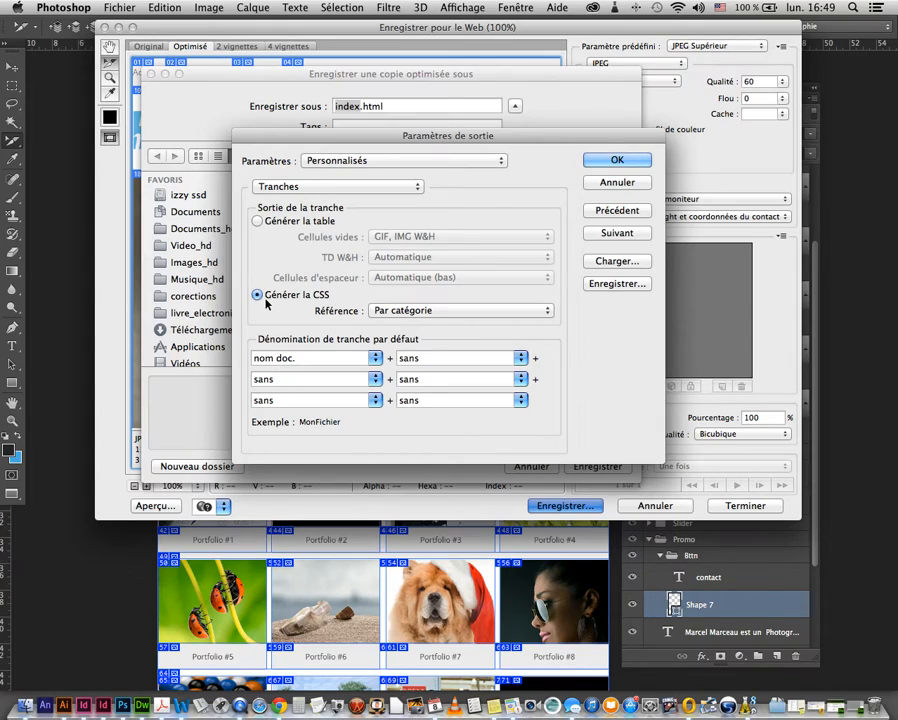
left_click(415, 311)
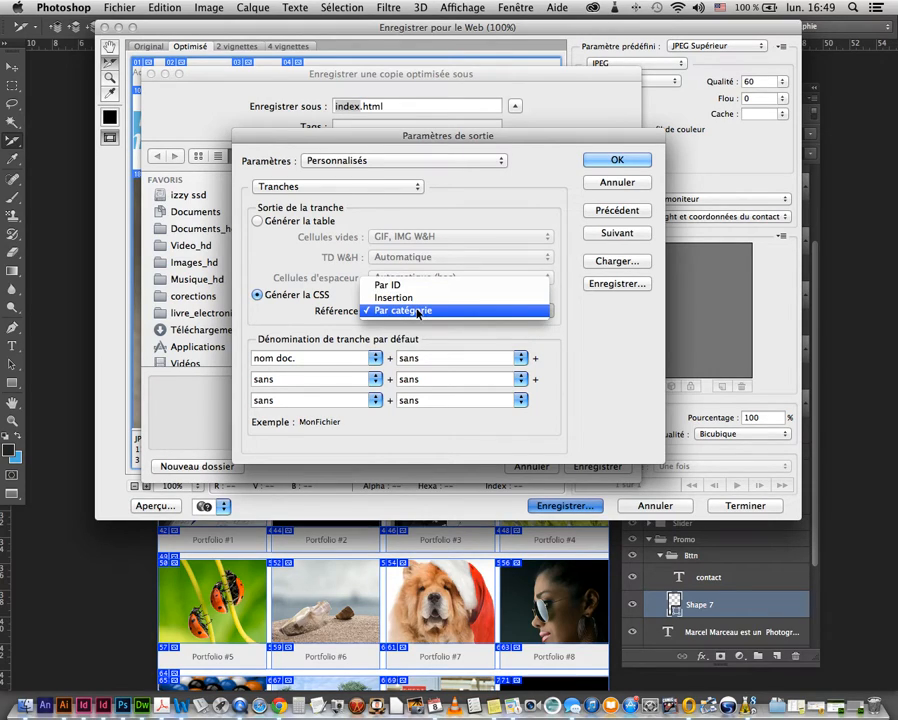
left_click(418, 313)
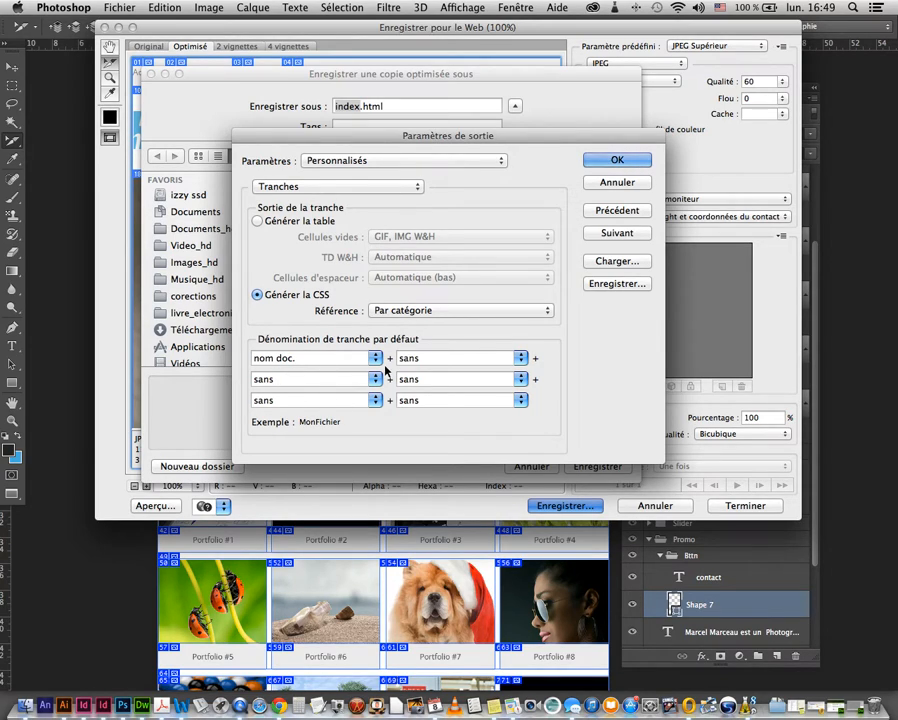
- In the file-saving output settings, replace the over suffix after the slice name with sans and accept the settings
left_click(372, 187)
left_click(372, 200)
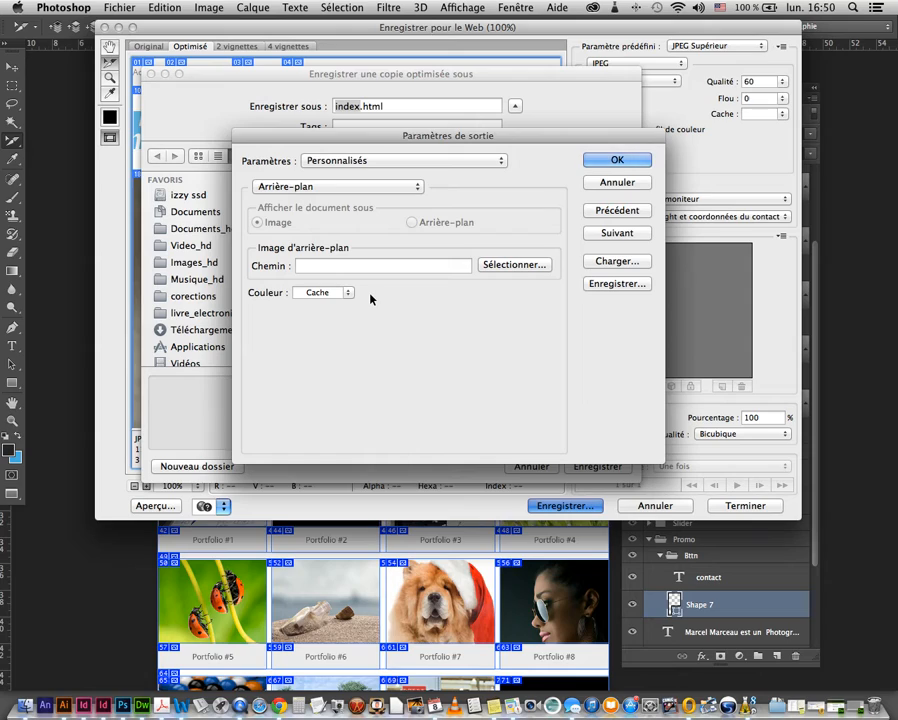
left_click(362, 187)
left_click(360, 199)
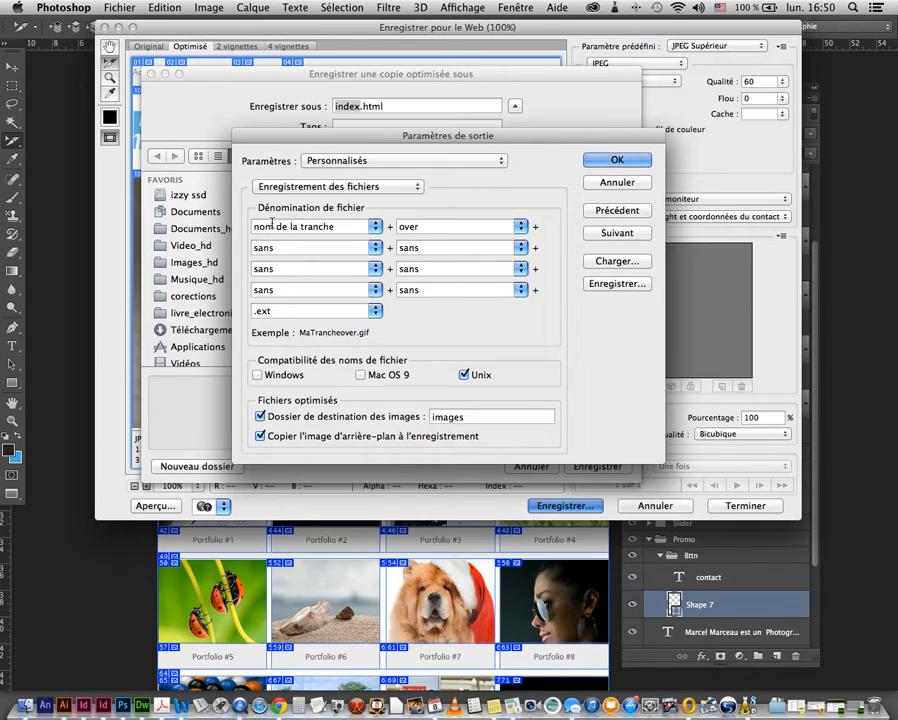
left_click(521, 227)
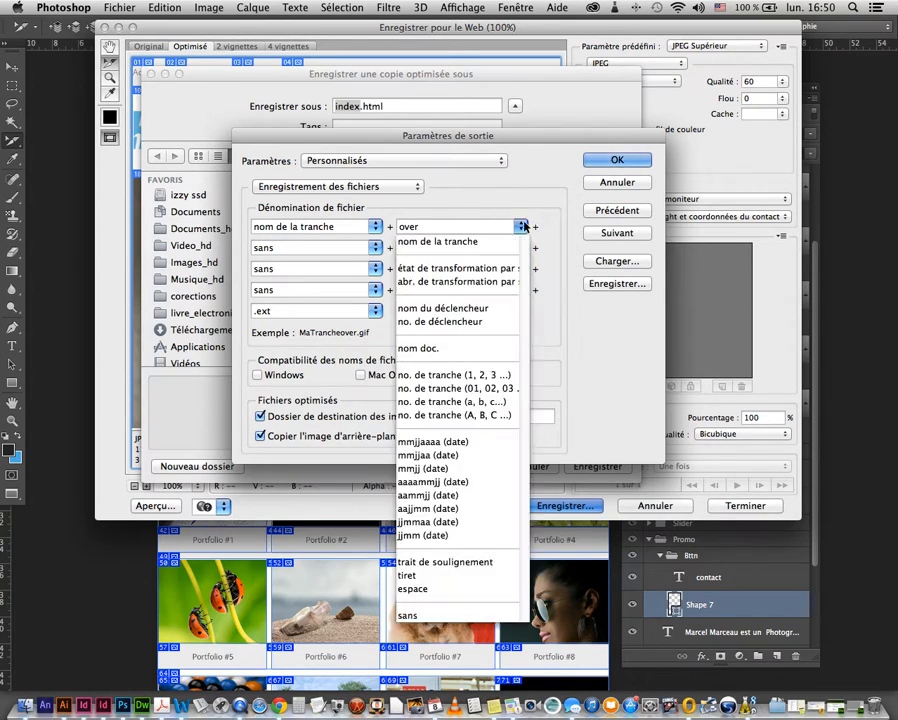
left_click(460, 616)
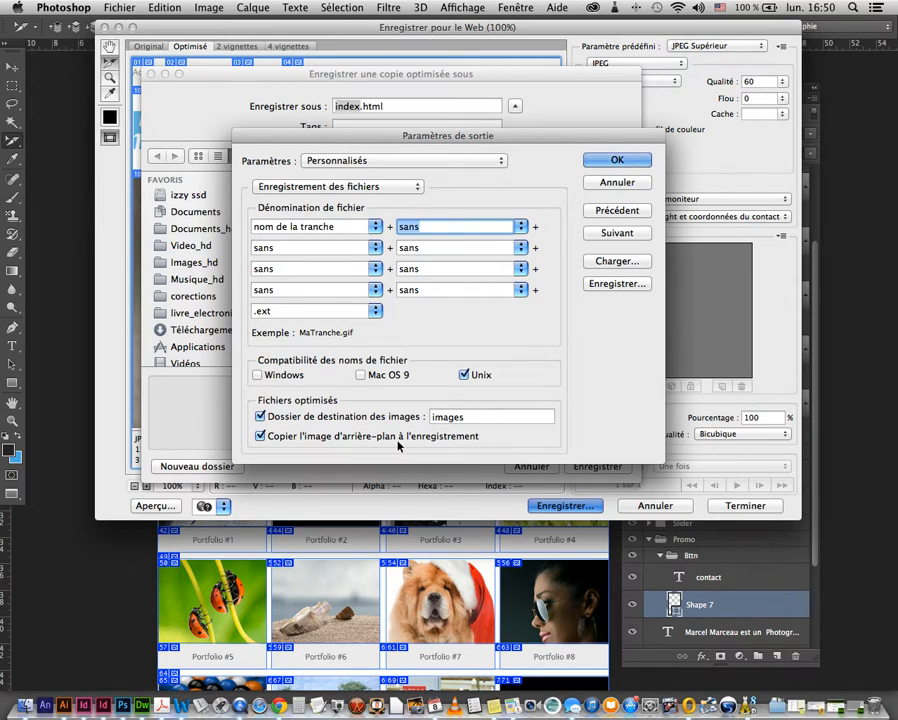
left_click(617, 161)
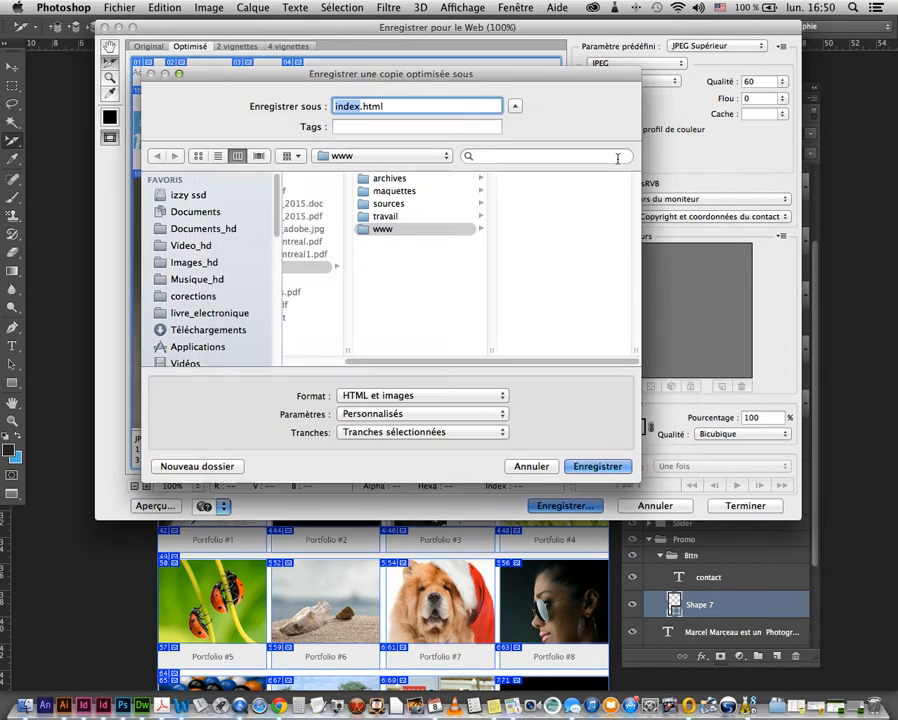
- Set the exported slices to Toutes les tranches and save the optimized index.html copy in the www folder
left_click(356, 437)
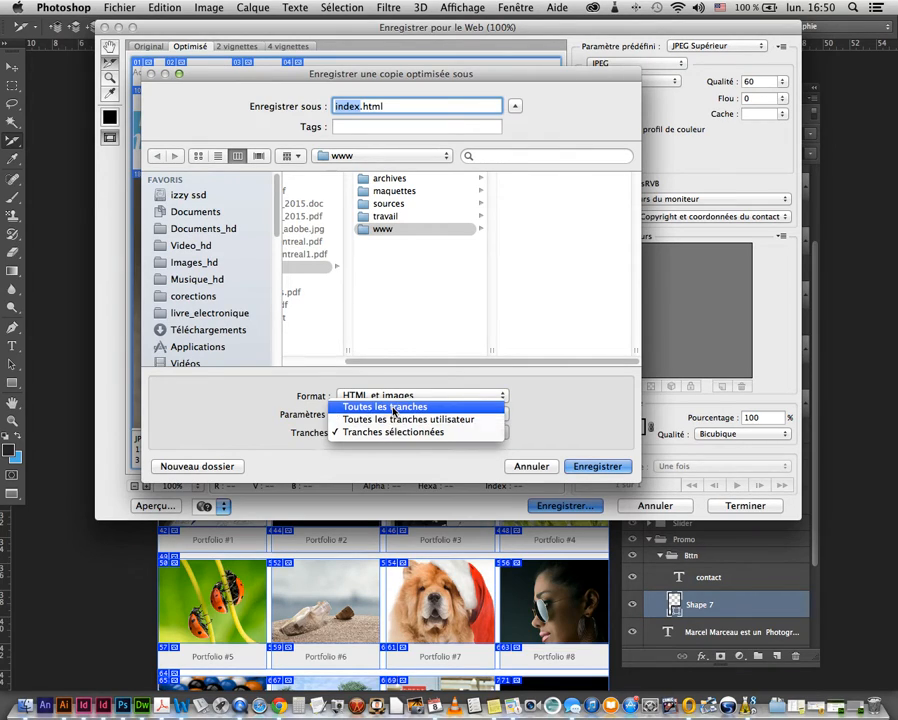
left_click(393, 408)
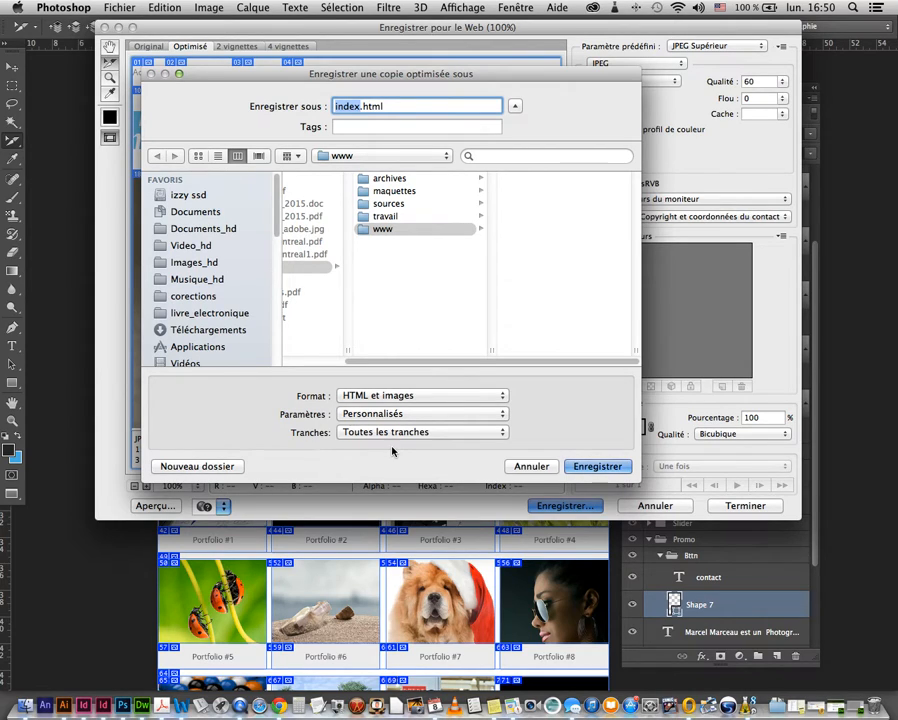
left_click(598, 467)
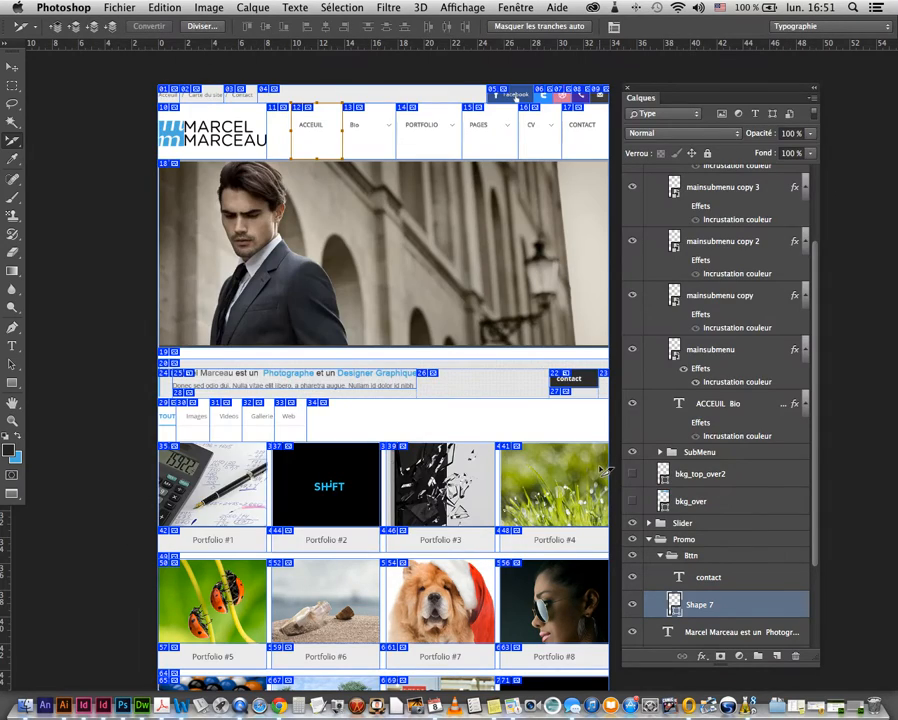
- Switch to Finder, open the images folder inside www and preview accueil.gif
left_click(24, 705)
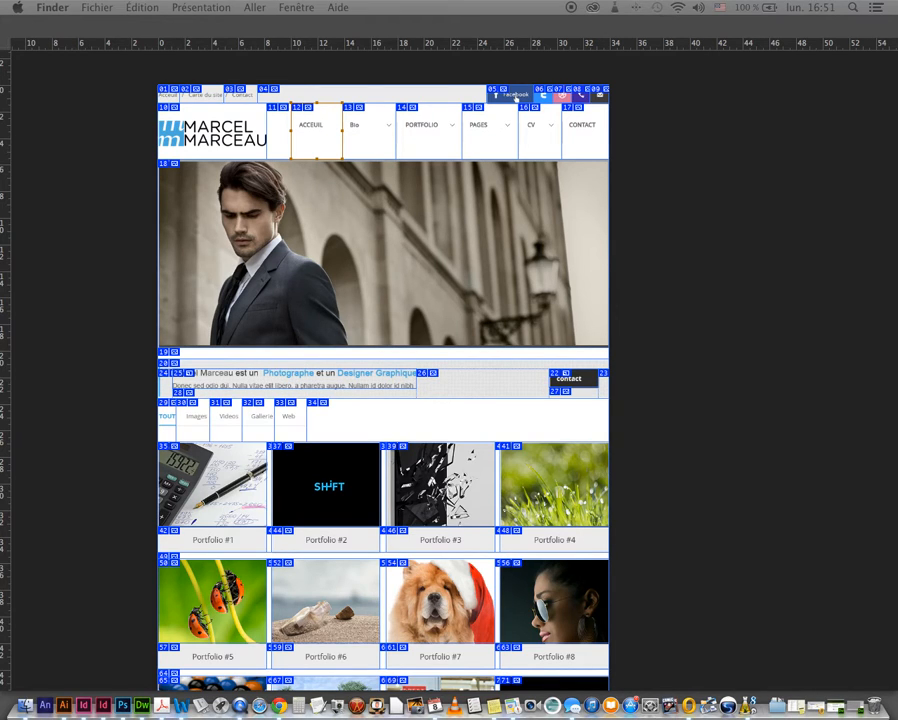
left_click_drag(897, 66, 276, 96)
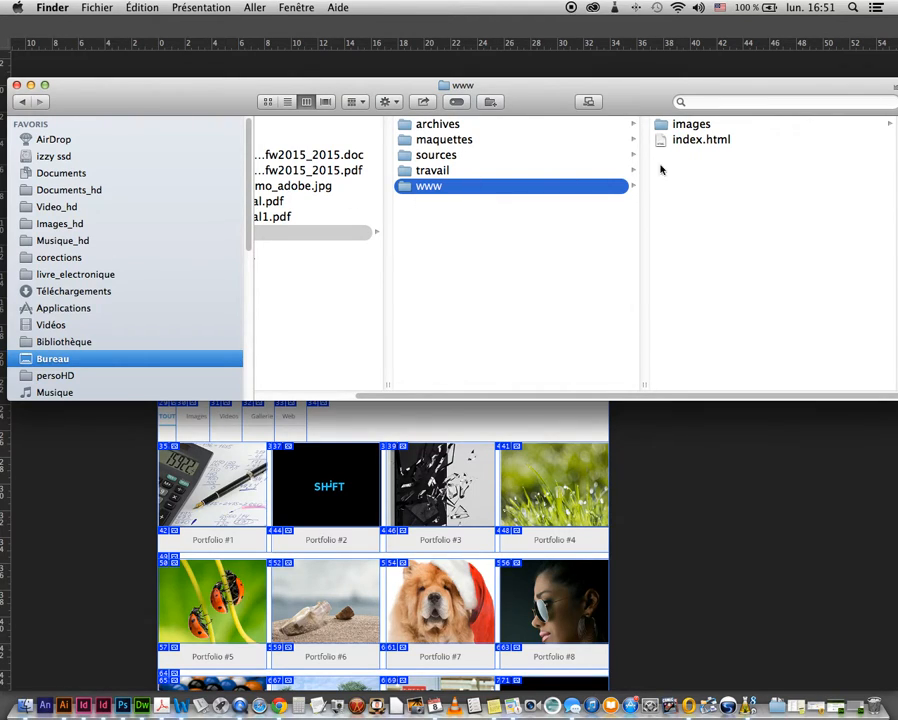
left_click(676, 125)
left_click(679, 124)
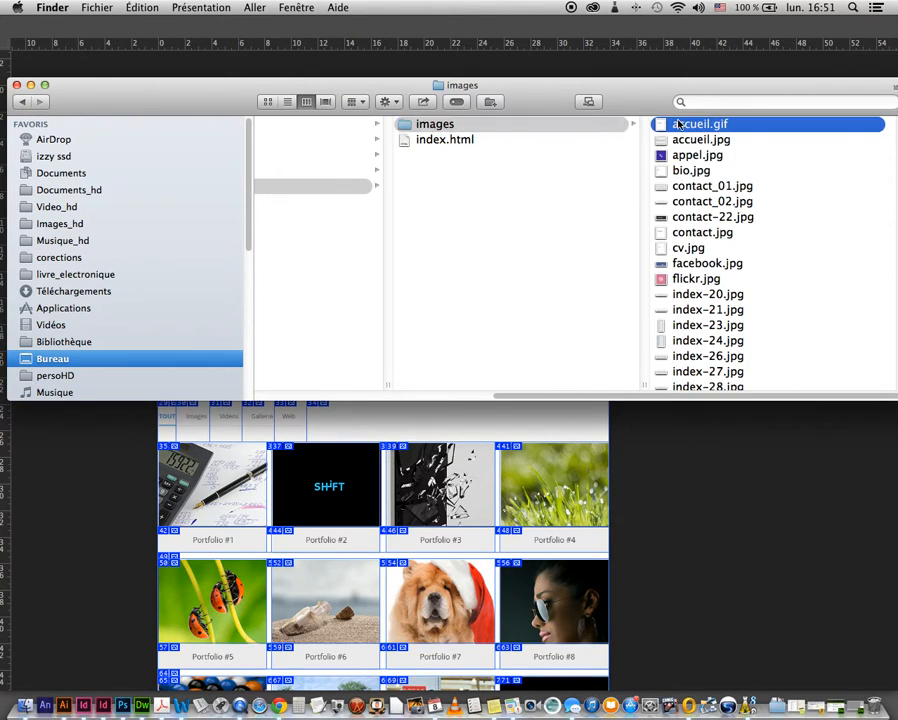
key("space")
key("space")
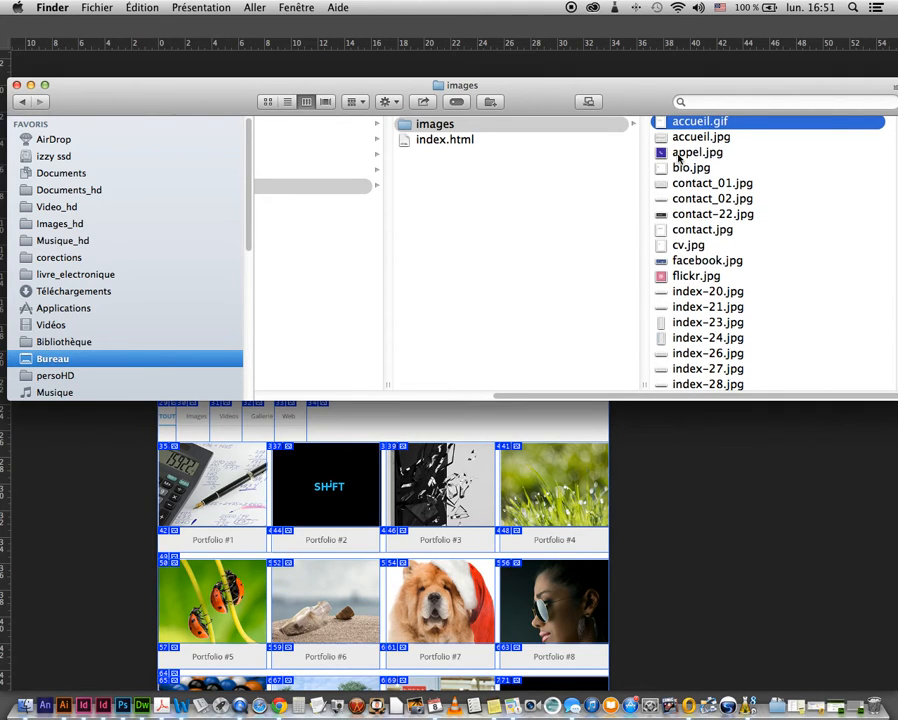
- Preview appel.jpg and visuel_Marcel.png among the exported slice images
left_click(679, 155)
key("space")
key("space")
scroll(690, 220, "down", 10)
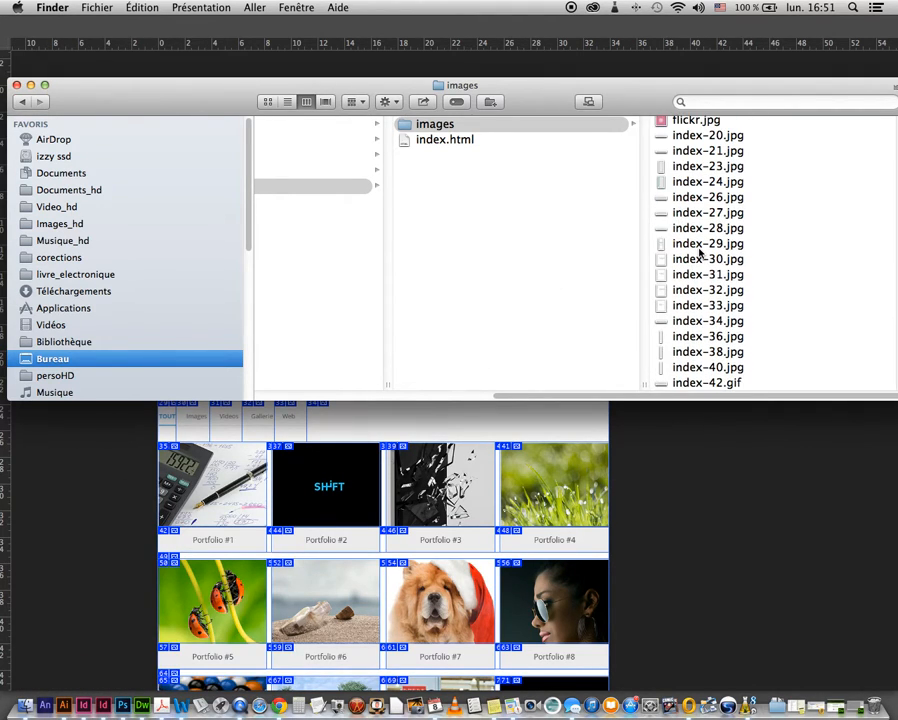
scroll(700, 252, "down", 10)
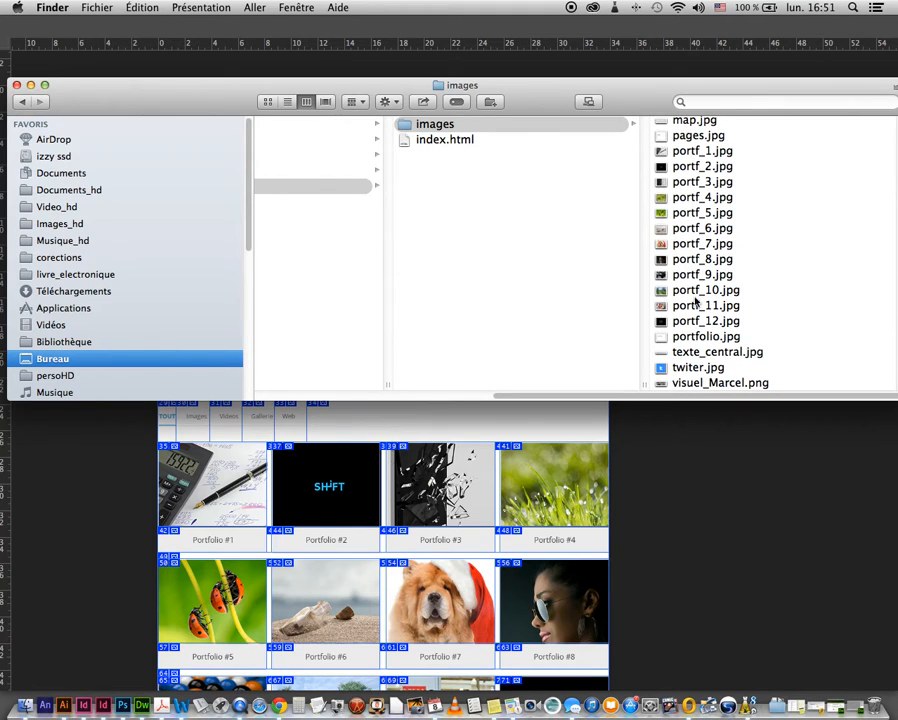
left_click(688, 382)
key("space")
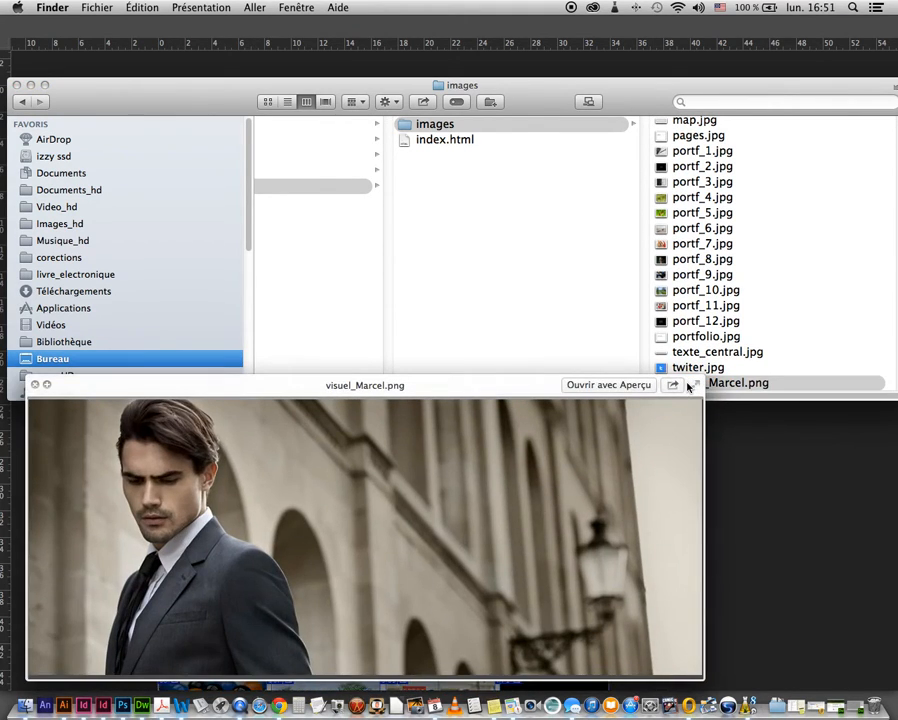
key("space")
- Open index.html from the www folder in Chrome, examine the page in a slightly wider window and close it
left_click(445, 142)
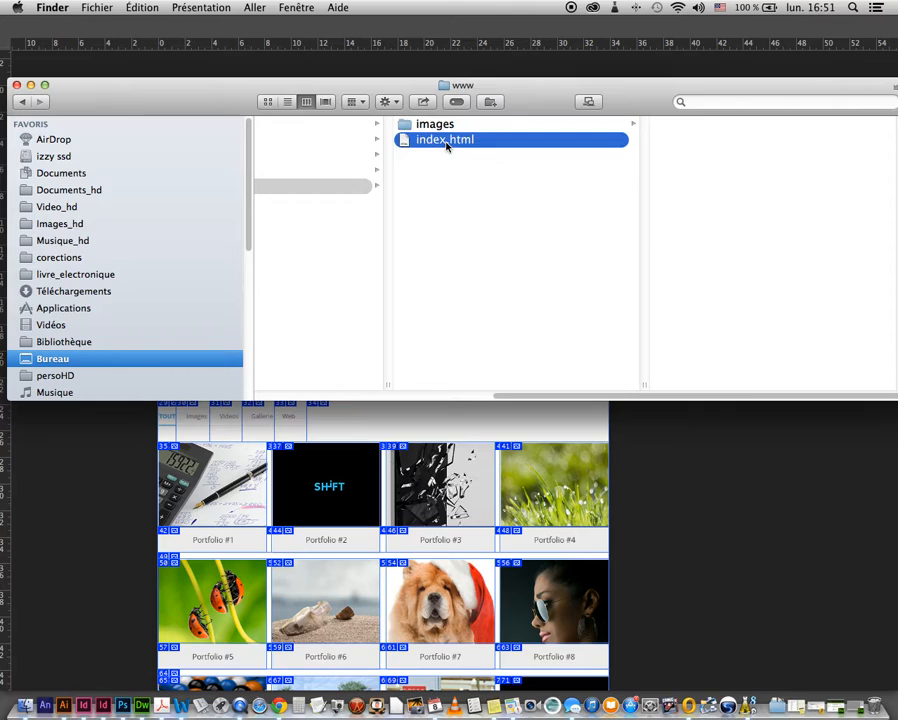
double_click(446, 142)
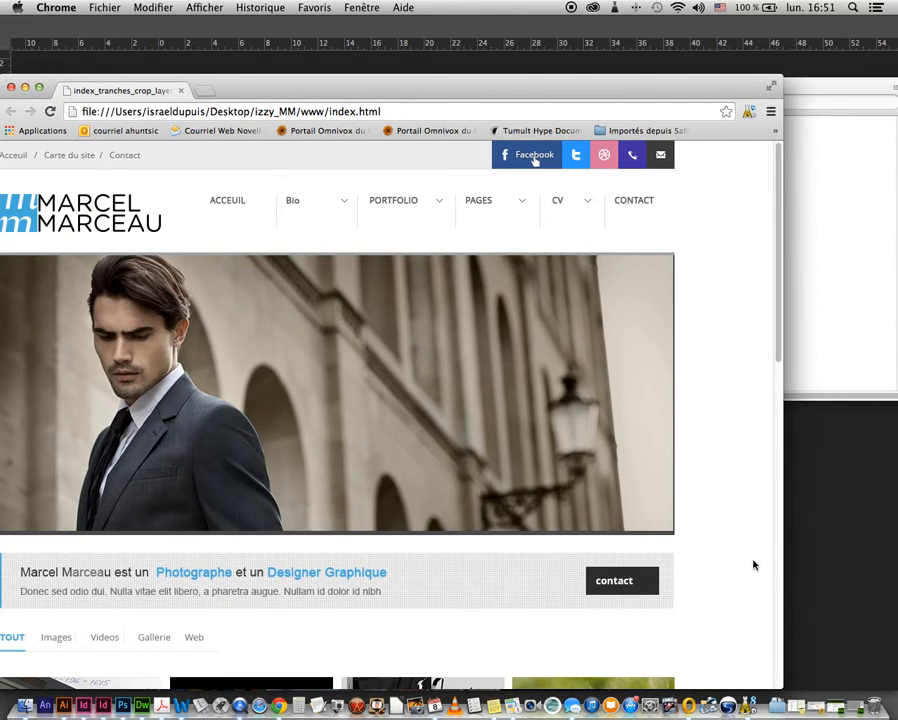
left_click_drag(782, 577, 810, 573)
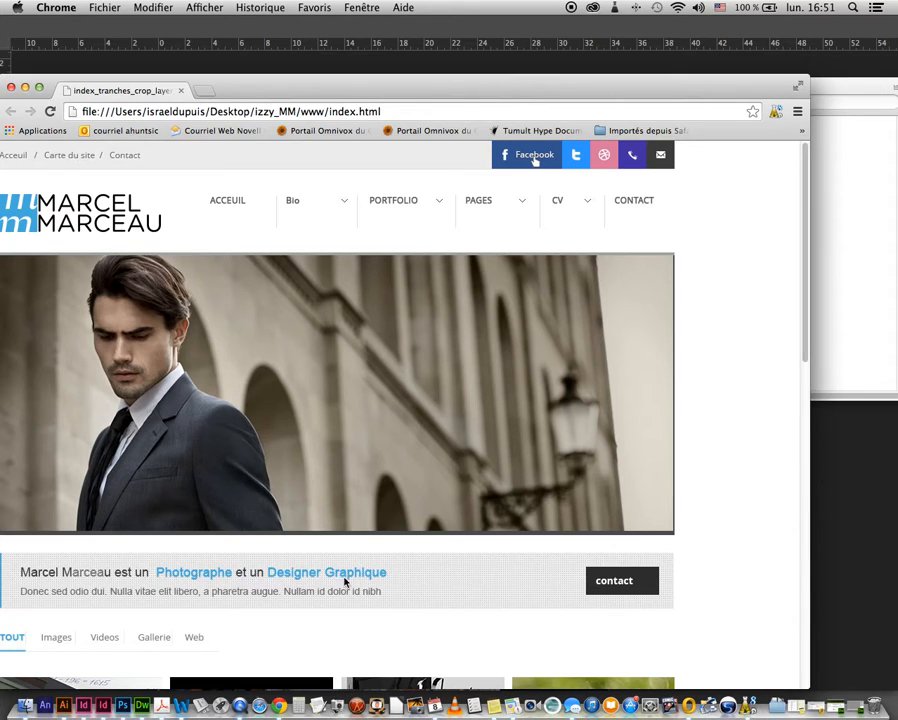
left_click(12, 88)
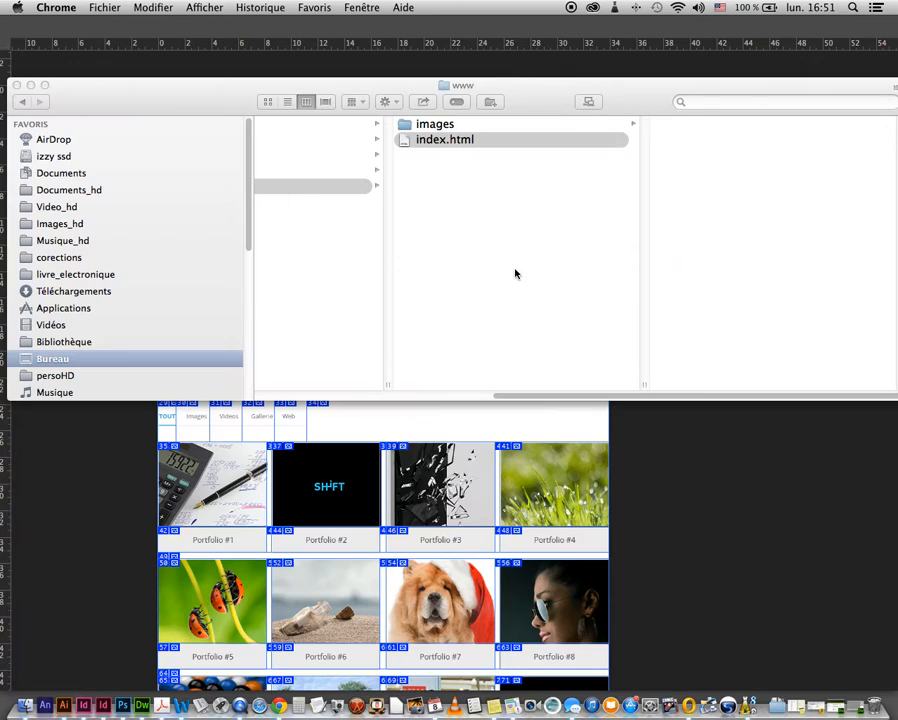
- Bring up the choice of applications for opening index.html in the www folder
left_click(515, 272)
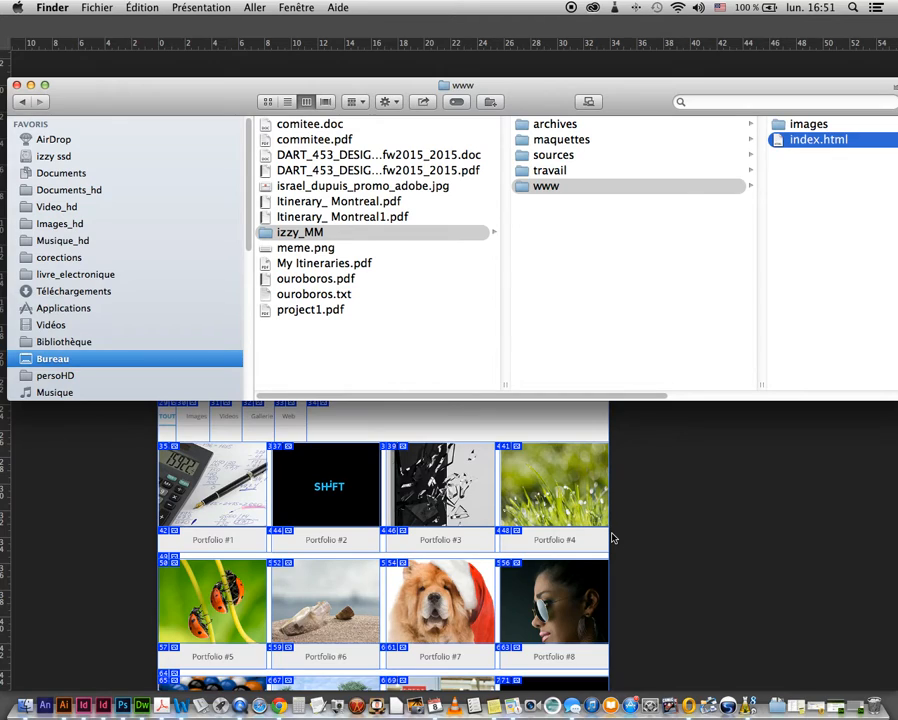
left_click_drag(555, 396, 680, 400)
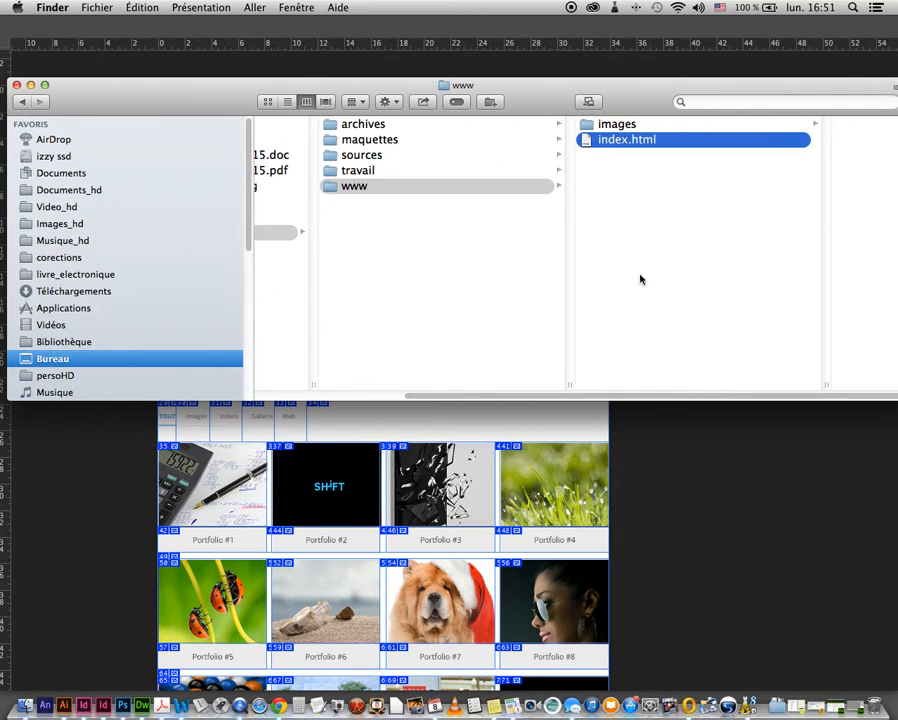
right_click(604, 143)
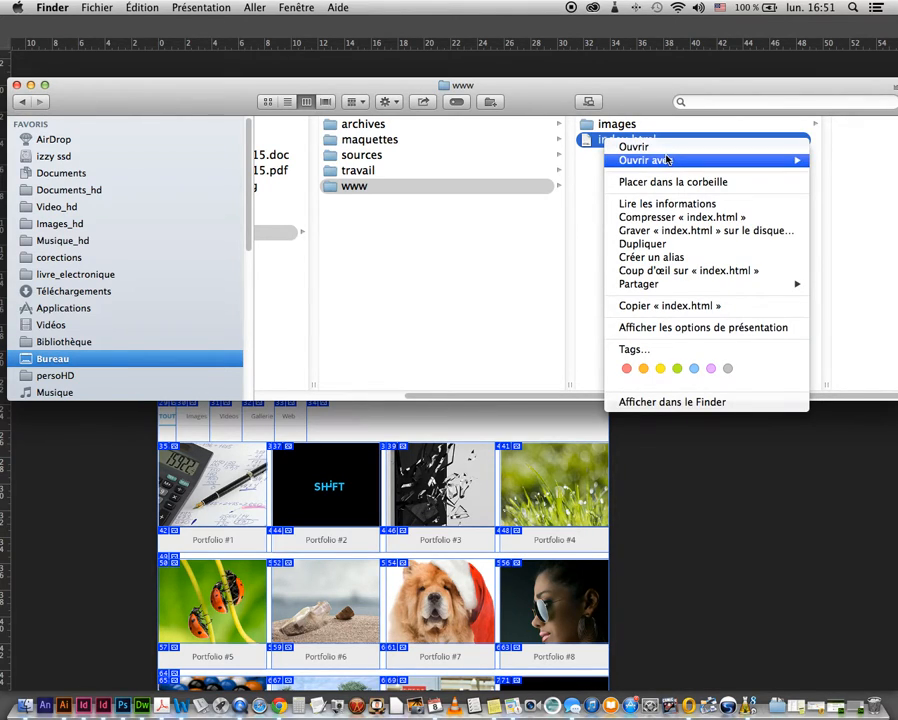
mouse_move(667, 160)
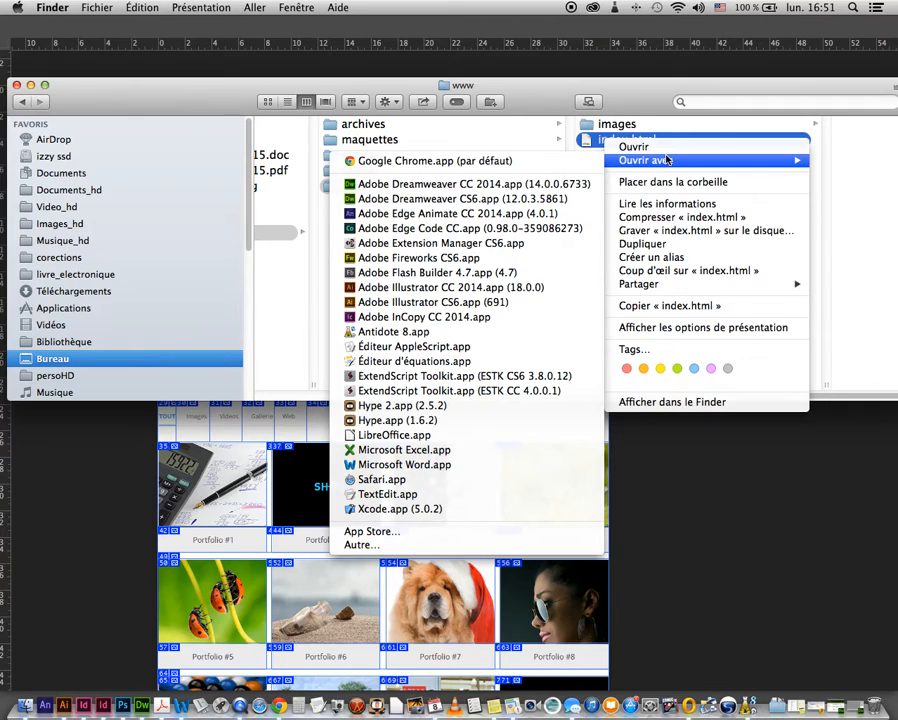